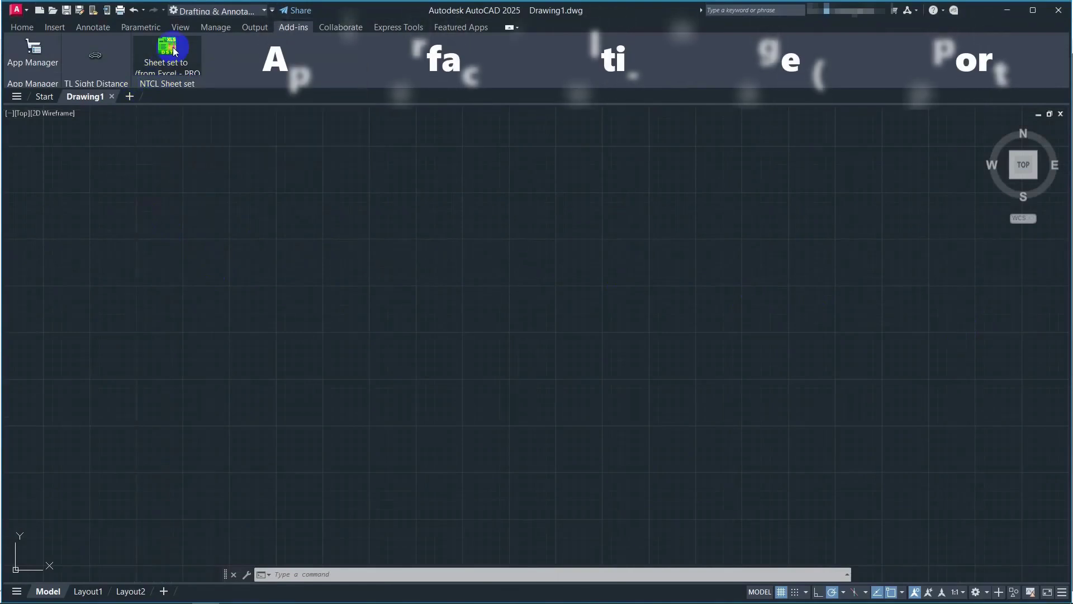
Launch the Sheet set to/from Excel add-in and look over its data export-import and DST file tool pages.
left_click(168, 47)
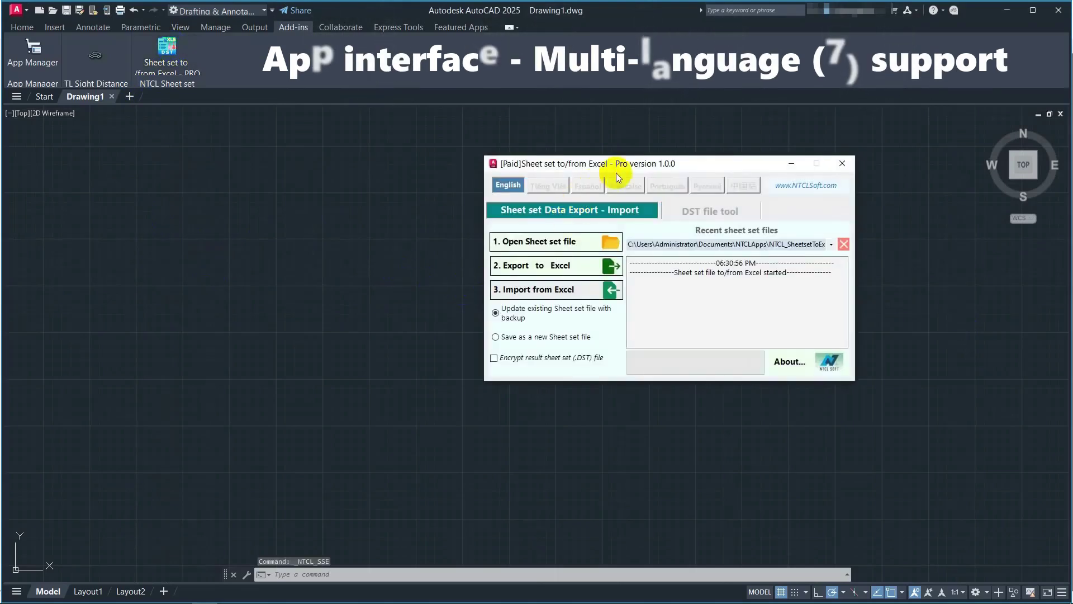
left_click_drag(633, 168, 610, 166)
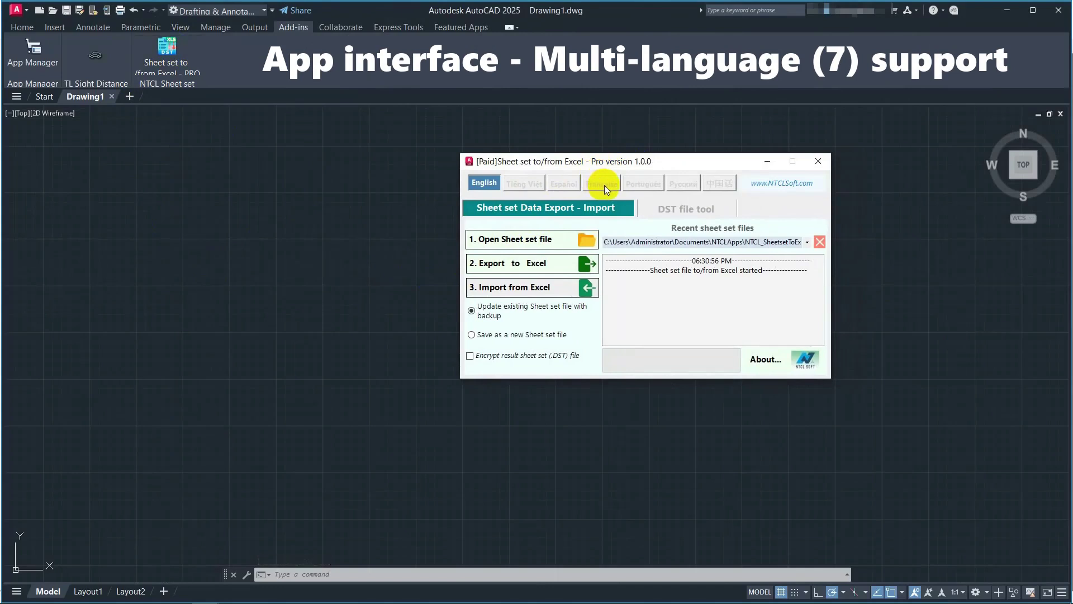
left_click(679, 207)
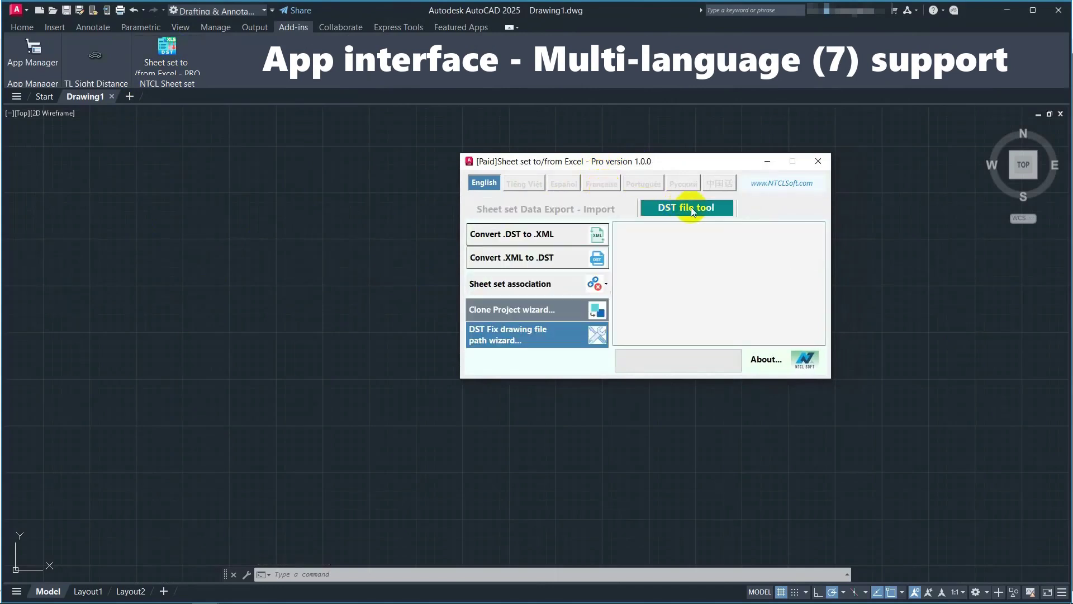
left_click(589, 210)
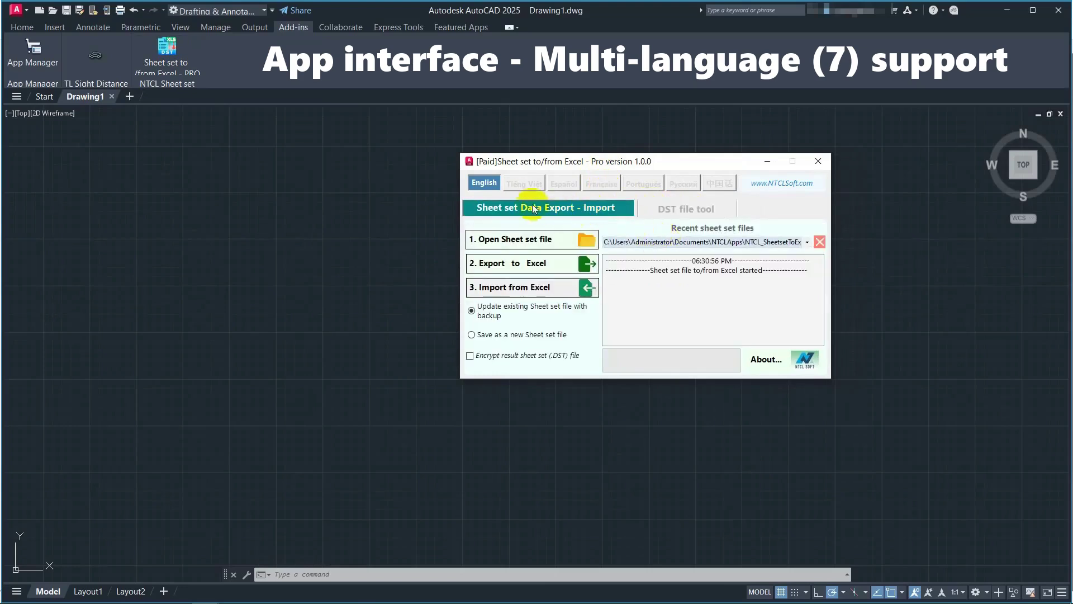
Preview the add-in interface in Vietnamese, Spanish and French, including the DST file tool page in each language.
left_click(522, 183)
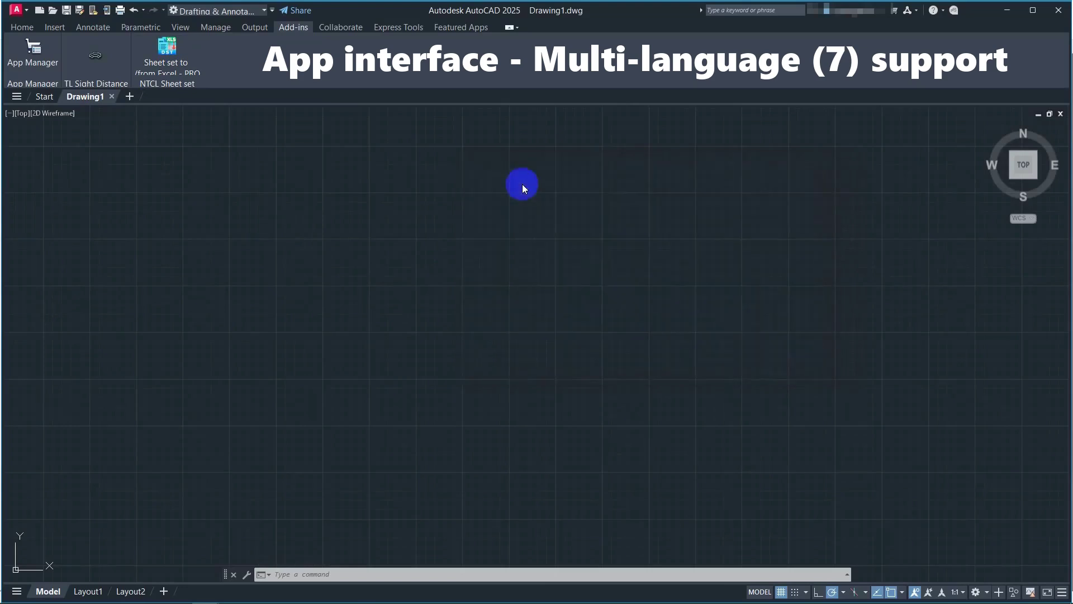
left_click(706, 210)
left_click(565, 182)
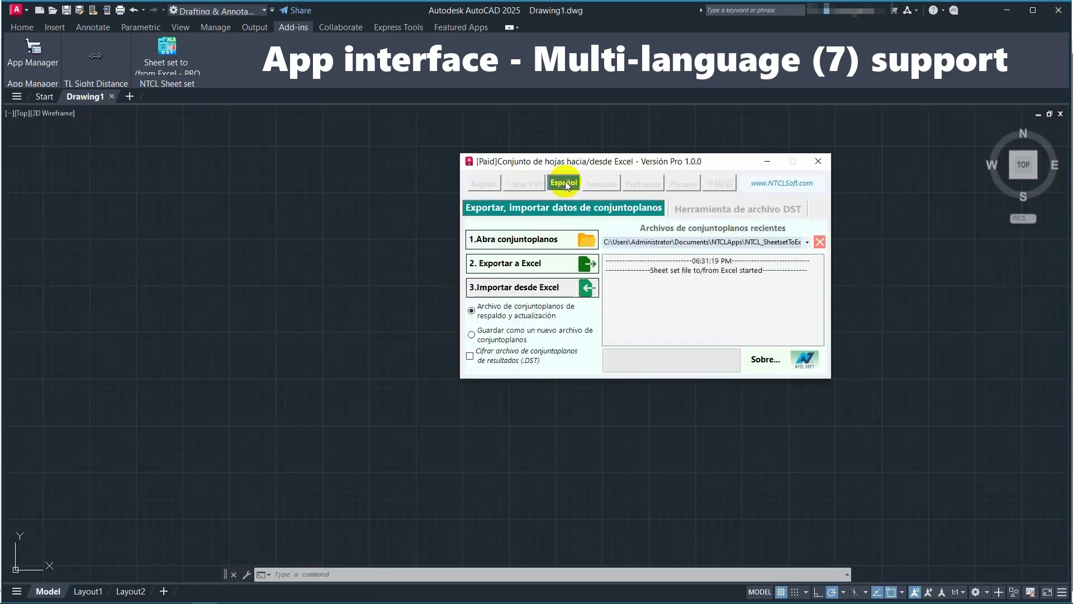
left_click(737, 207)
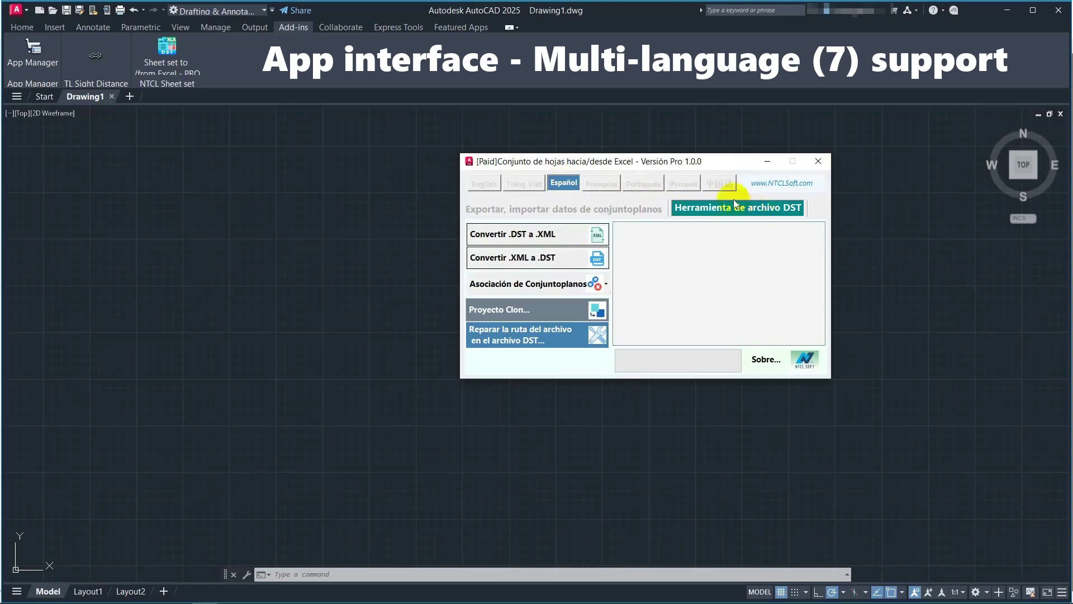
left_click(592, 183)
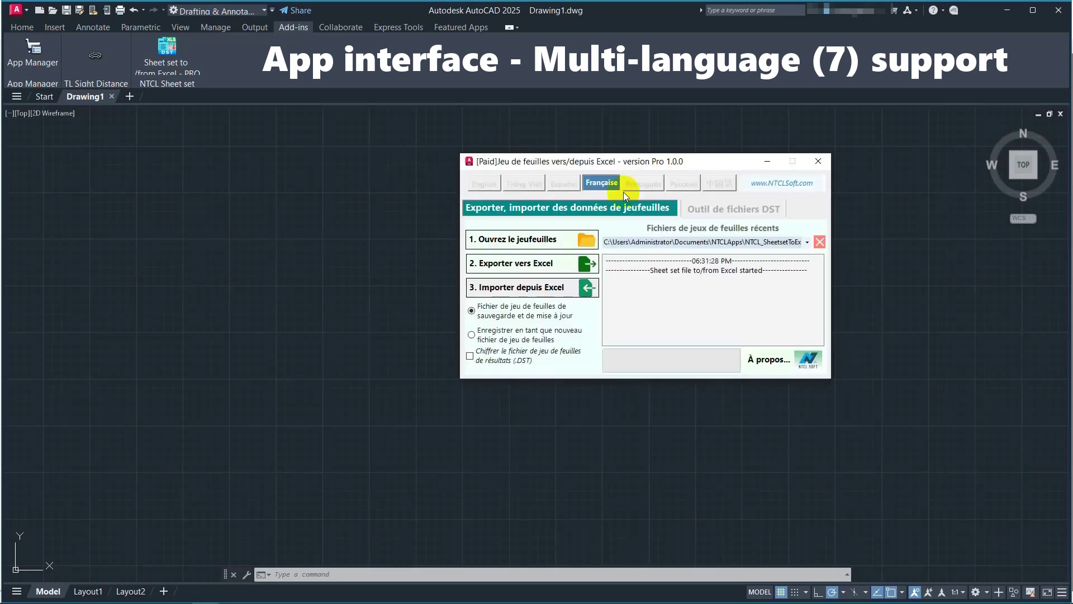
left_click(754, 209)
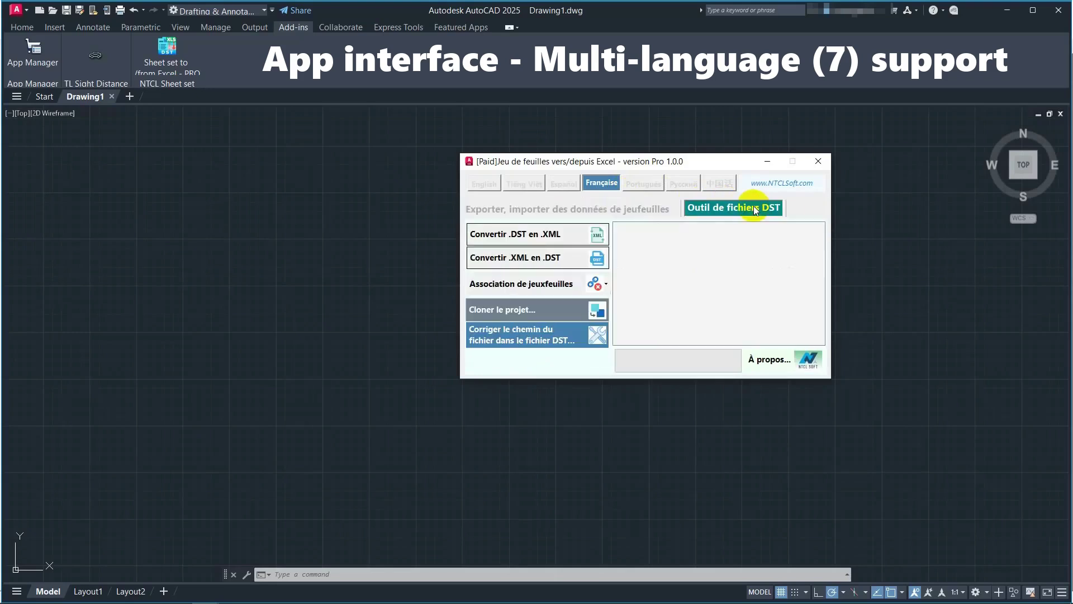
Preview the add-in interface in Portuguese, Russian and Chinese, including the DST file tool page in each language.
left_click(642, 182)
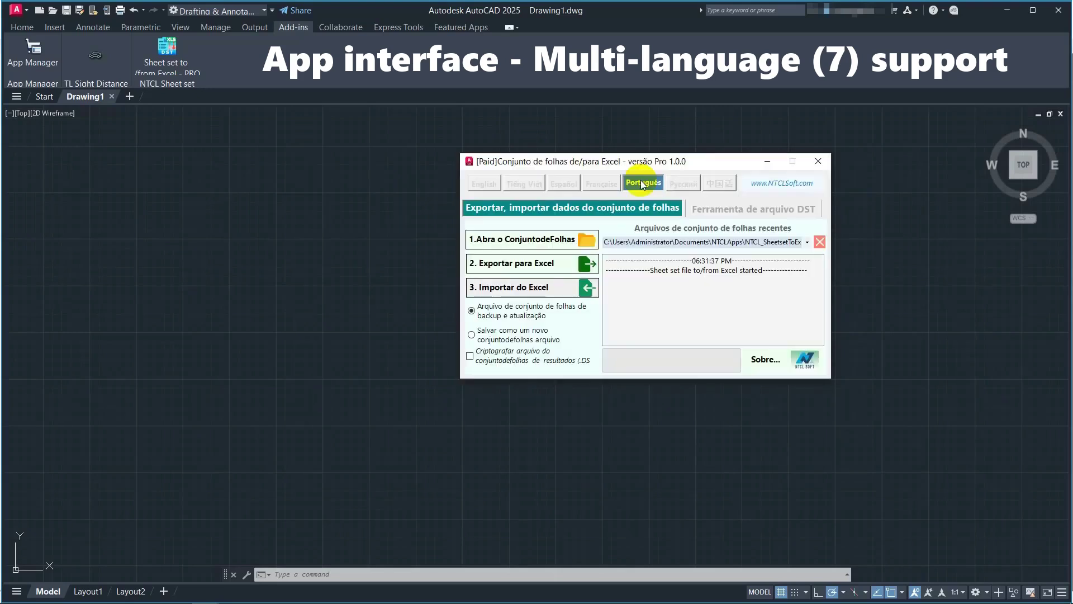
left_click(776, 209)
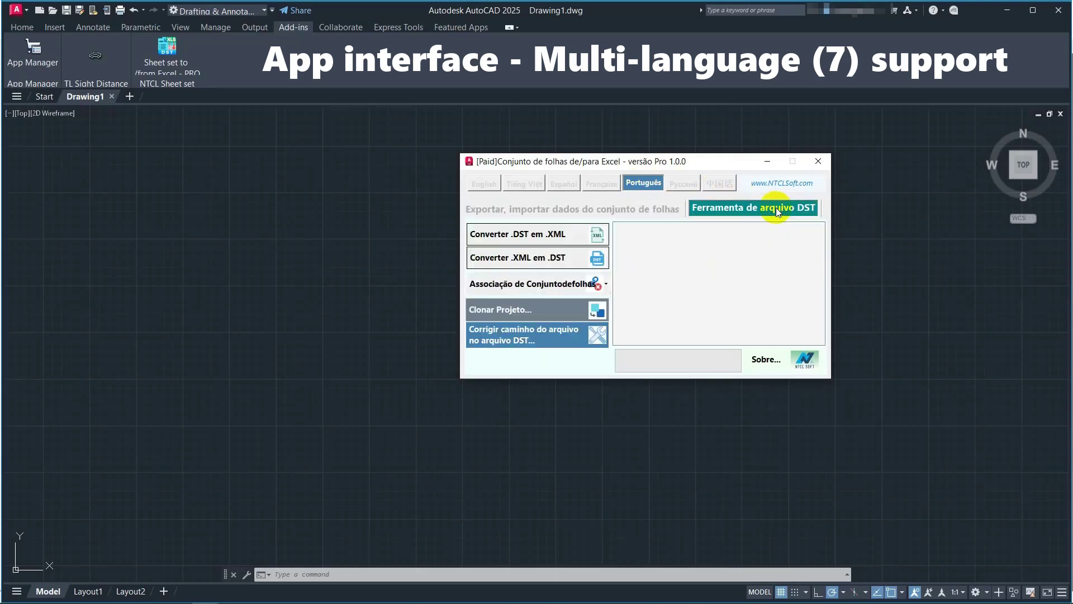
left_click(690, 189)
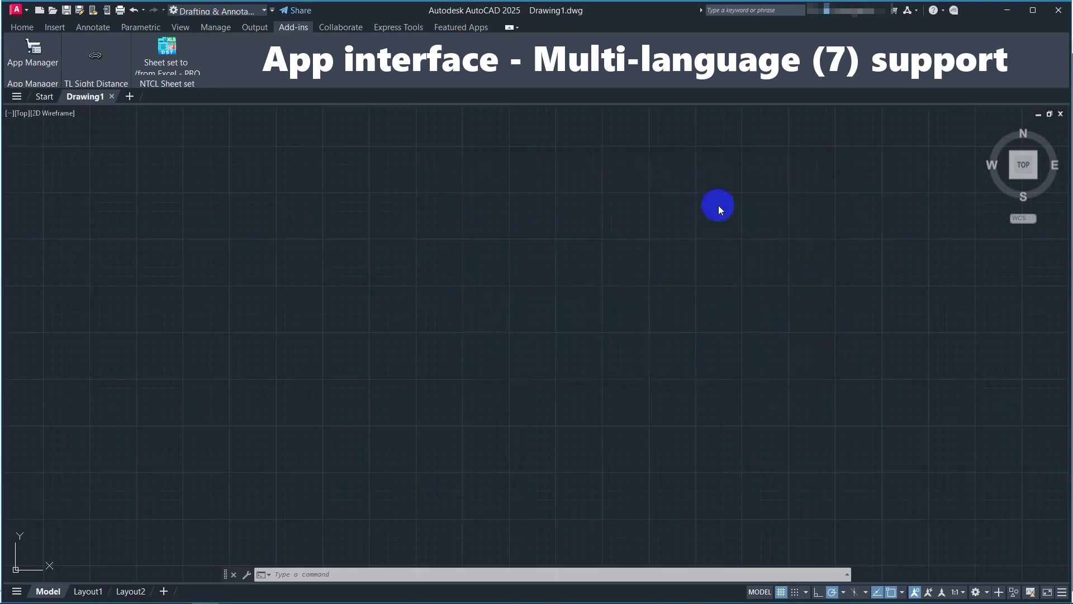
left_click(743, 208)
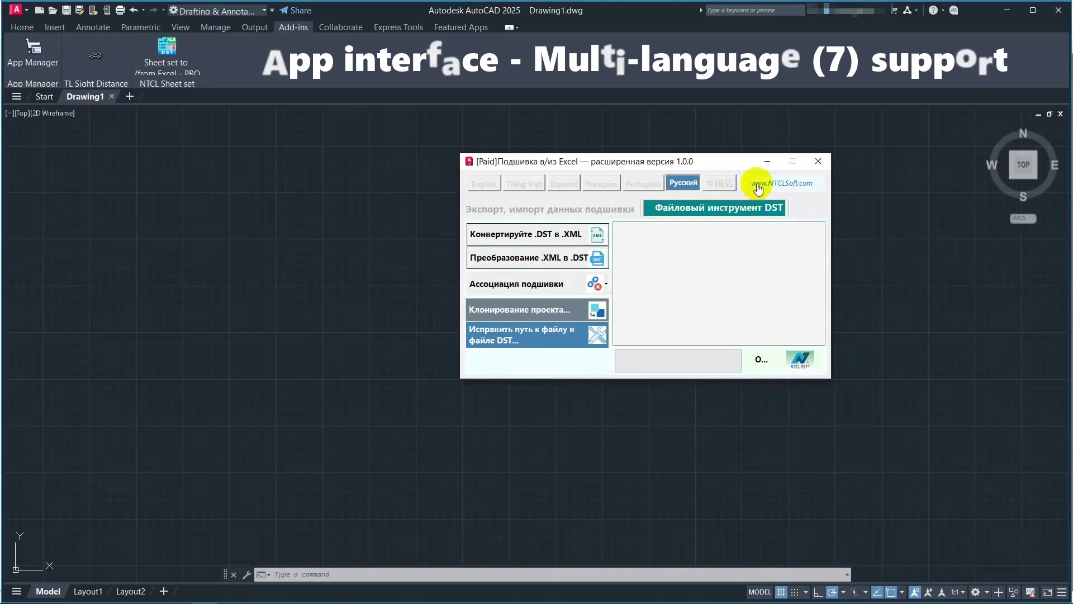
left_click(725, 183)
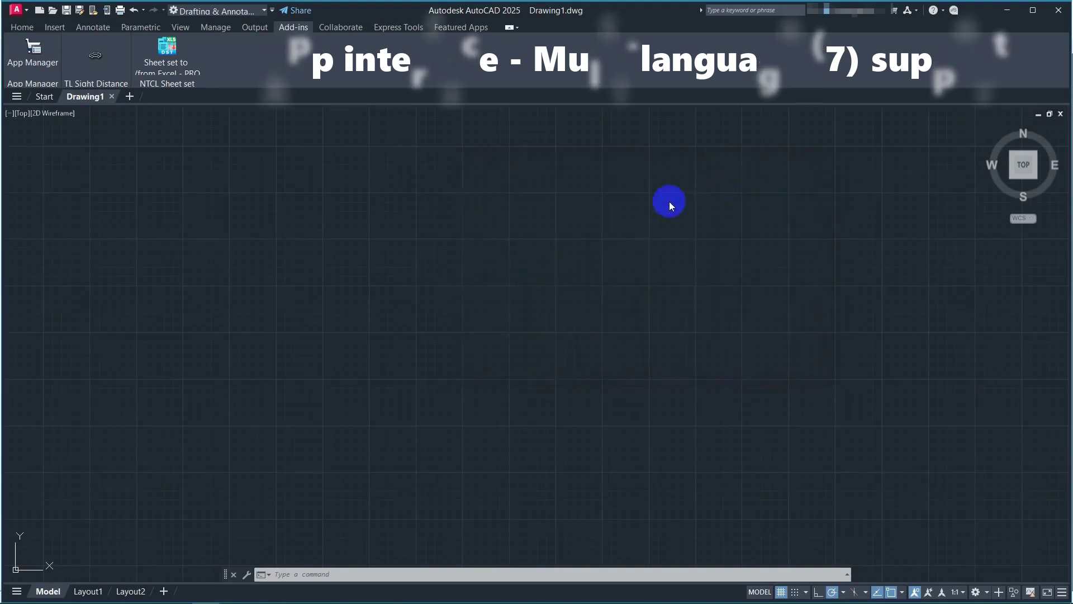
left_click(609, 207)
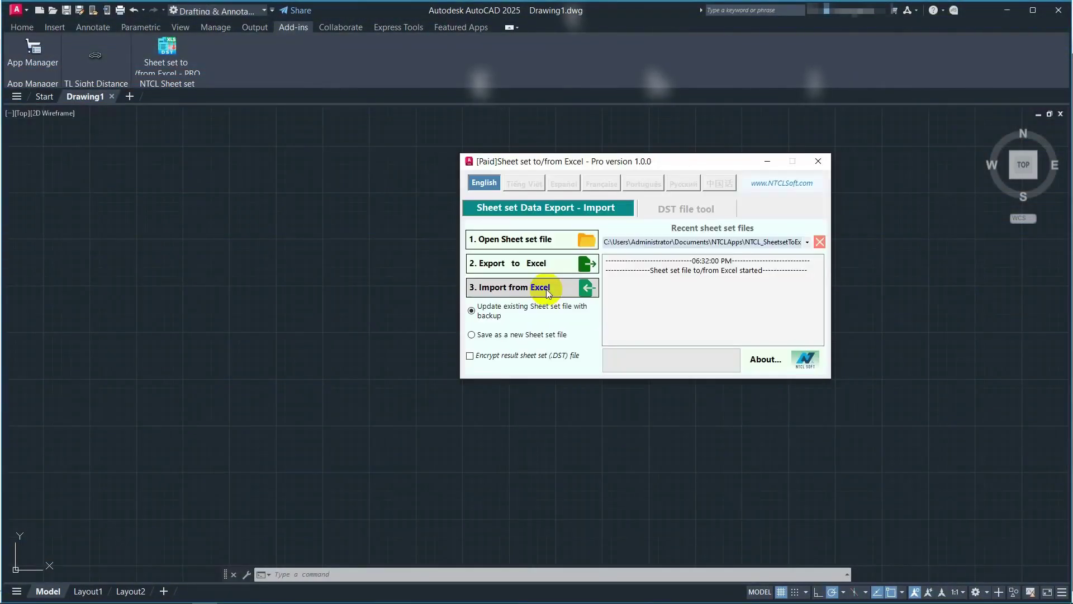
Open the sheet set file SampleSheetSet2.DST from the bundle's Contents folder and export its data to Excel.
left_click(808, 241)
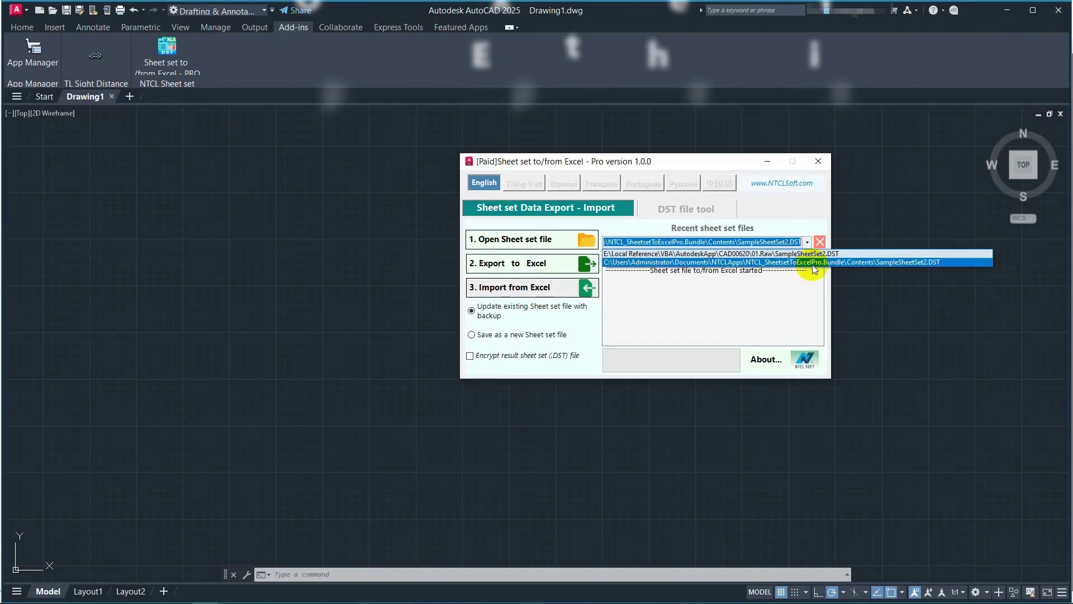
left_click(621, 242)
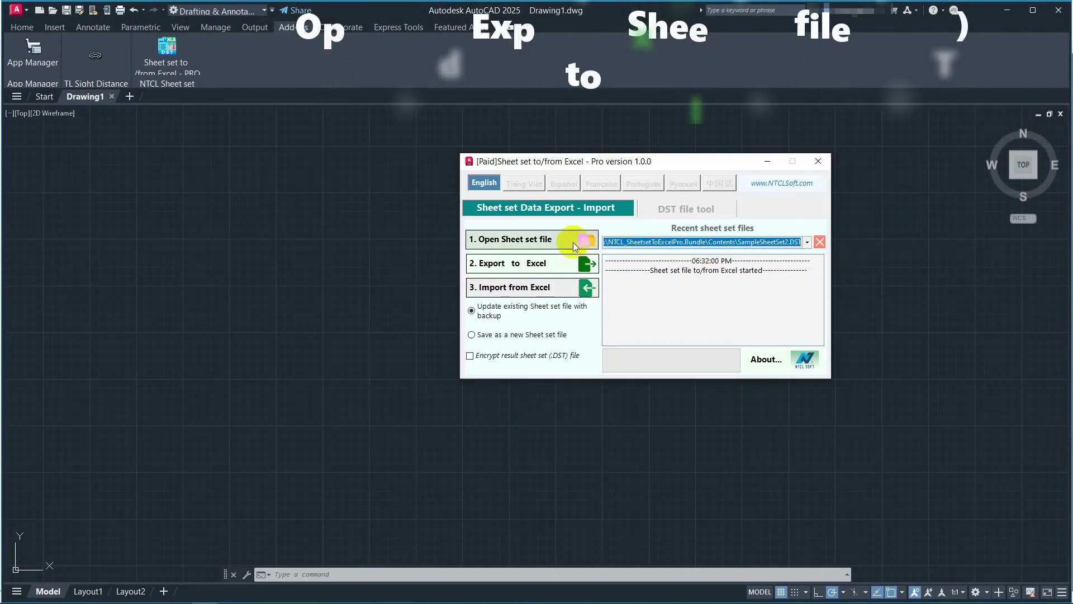
left_click(508, 239)
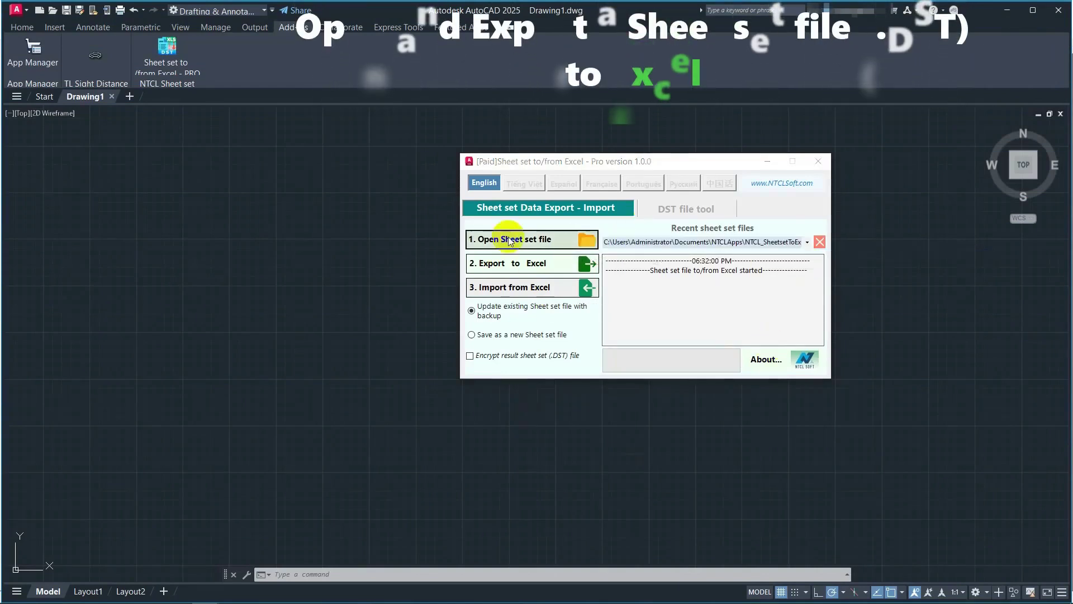
left_click(663, 165)
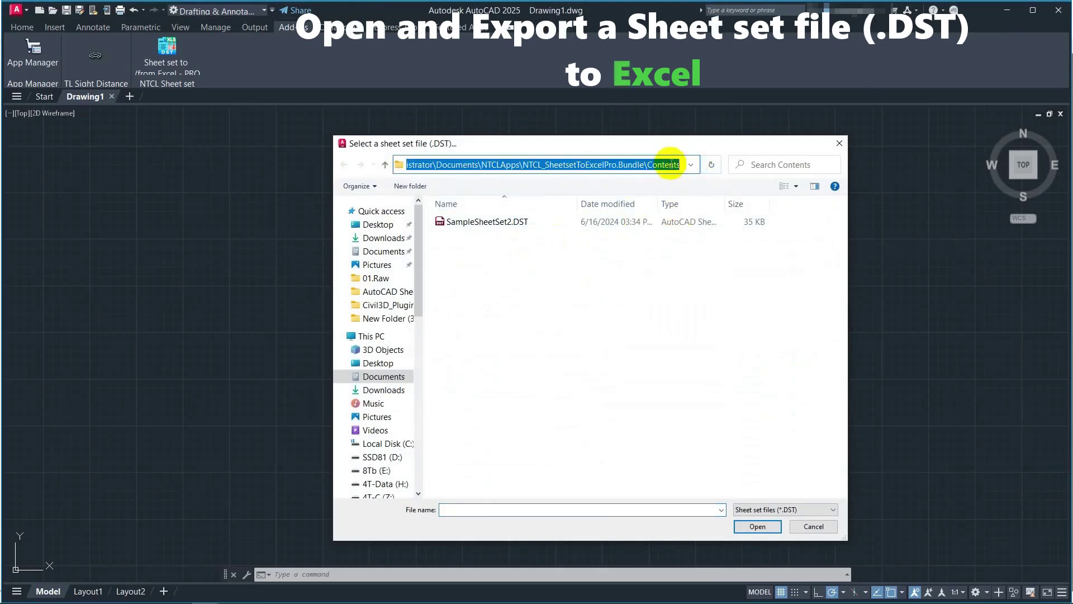
left_click(499, 224)
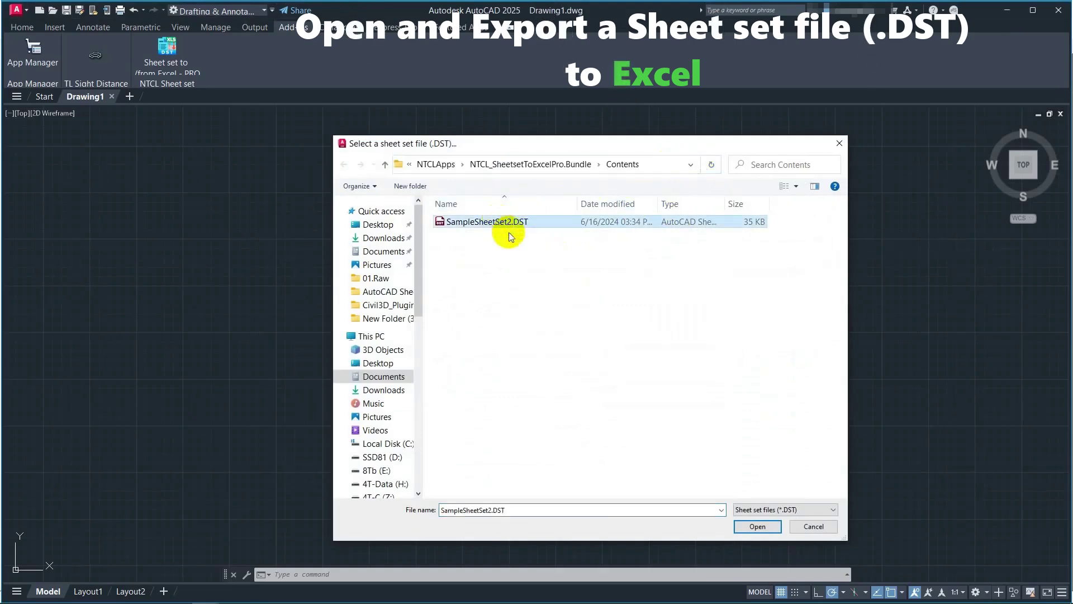
left_click(757, 527)
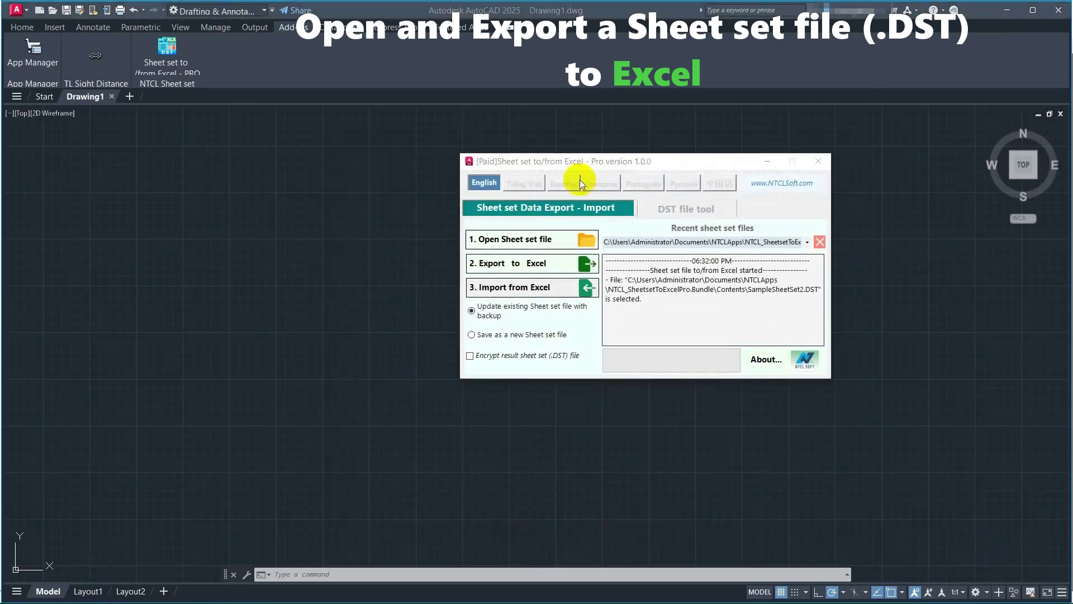
left_click(545, 266)
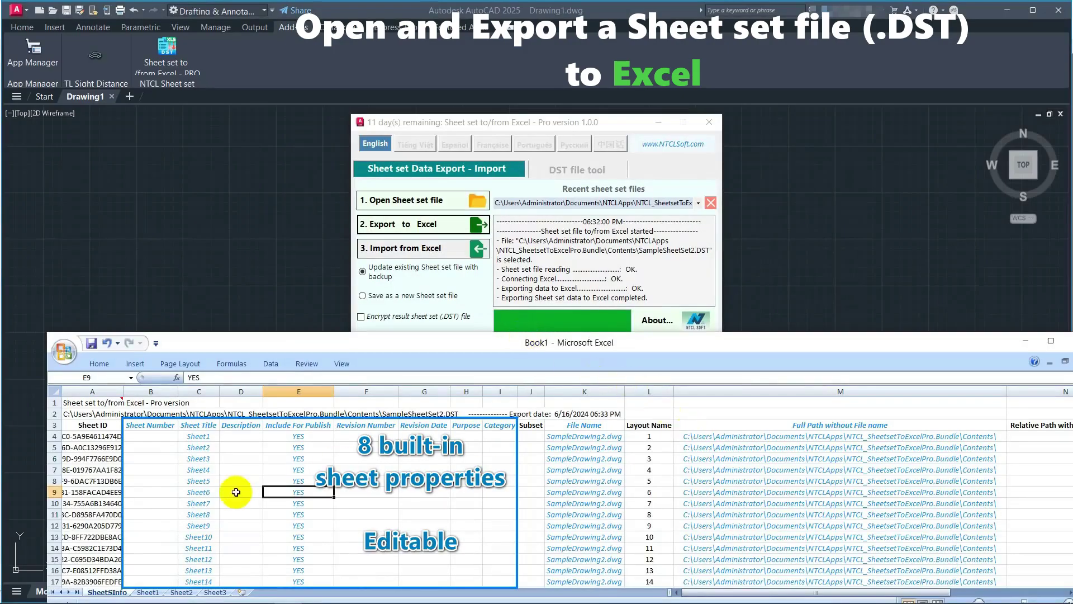
Examine the exported sheet's built-in property columns, the drawing file name and path columns, and the custom PaperSize and Scale columns.
left_click_drag(137, 425, 505, 579)
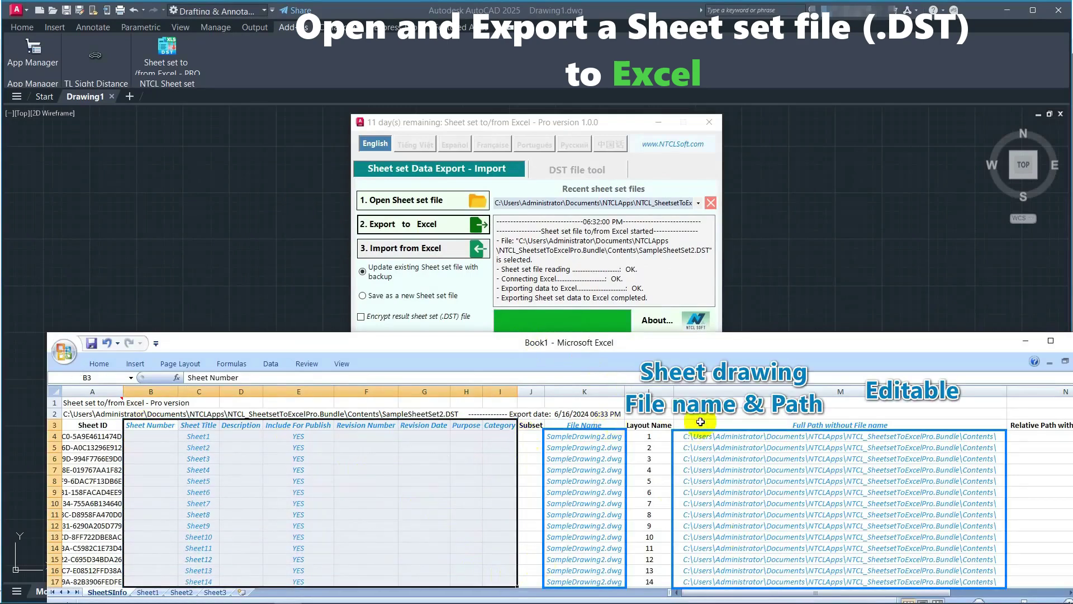
left_click_drag(597, 425, 797, 575)
scroll(798, 575, "right", 3)
left_click_drag(993, 426, 1022, 581)
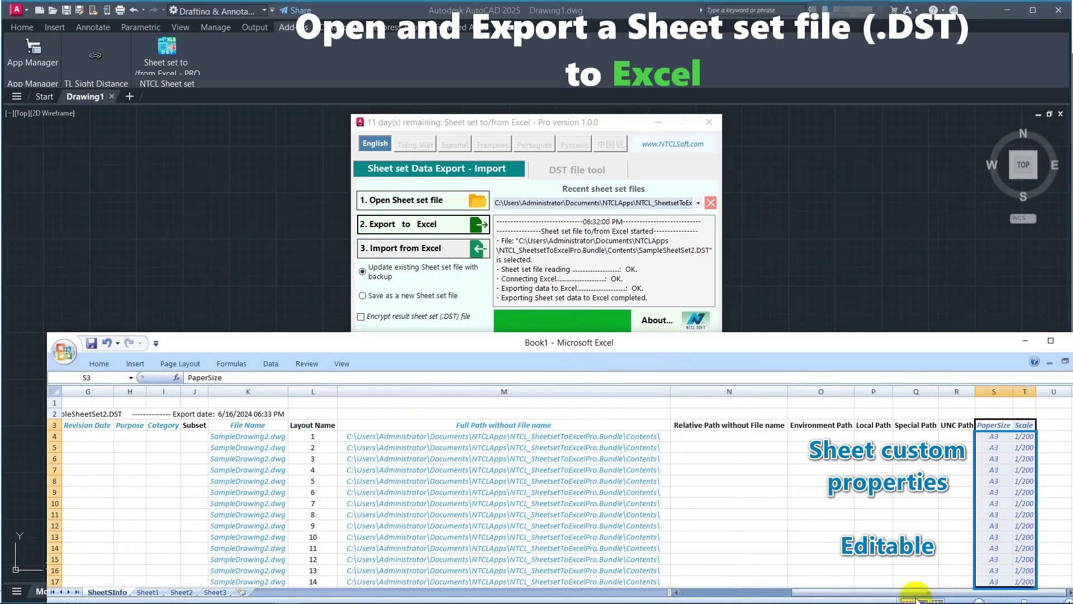
left_click_drag(922, 590, 712, 587)
Enter 1 /15 as the first sheet's Sheet Number and autofill the numbering down to the fifteenth sheet.
left_click(188, 436)
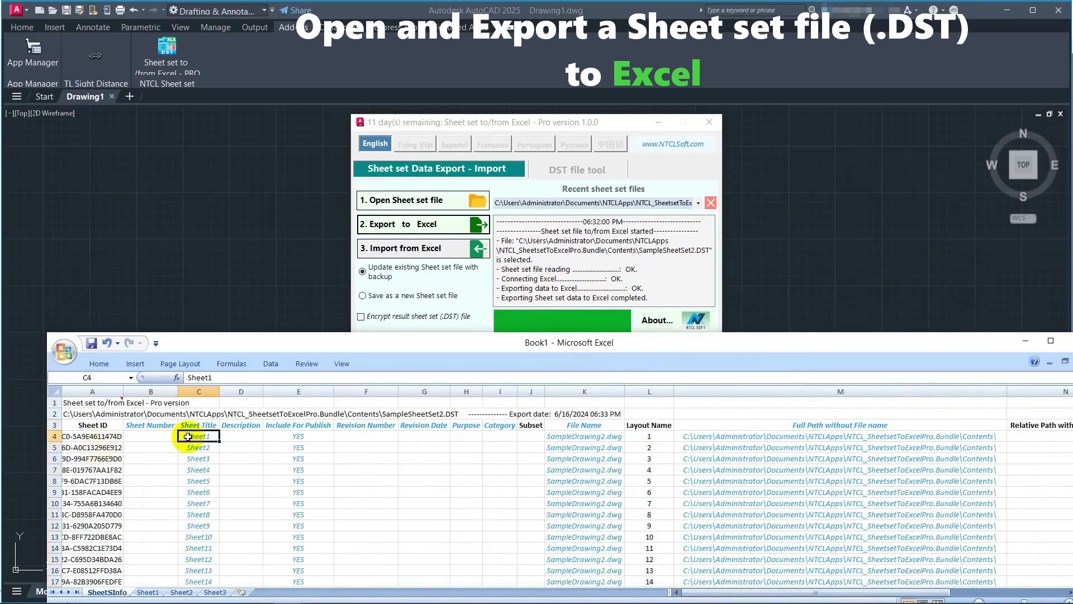
left_click(168, 435)
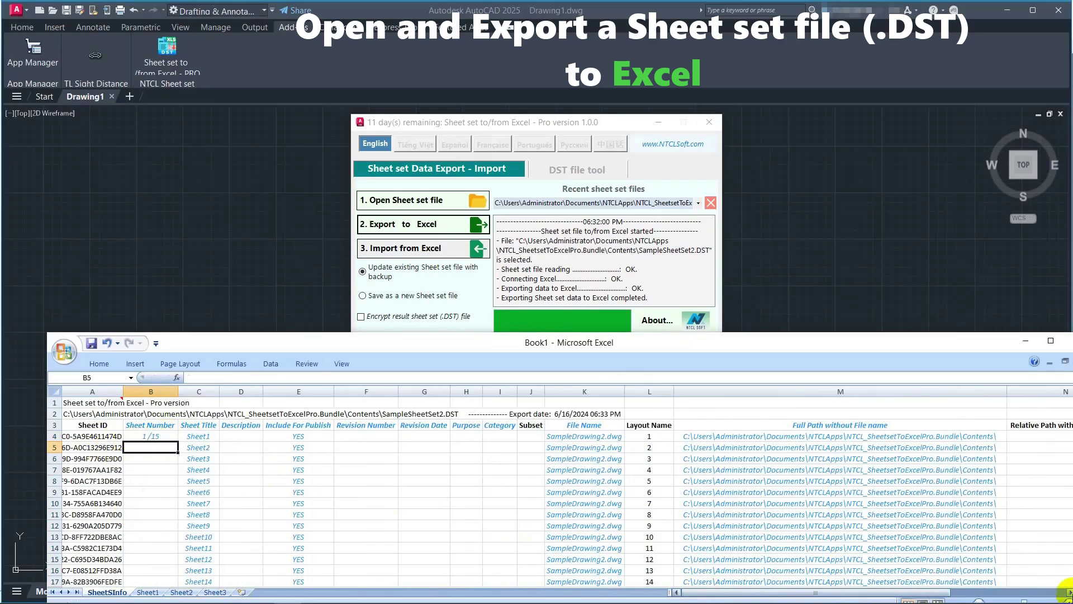
left_click(159, 436)
double_click(178, 442)
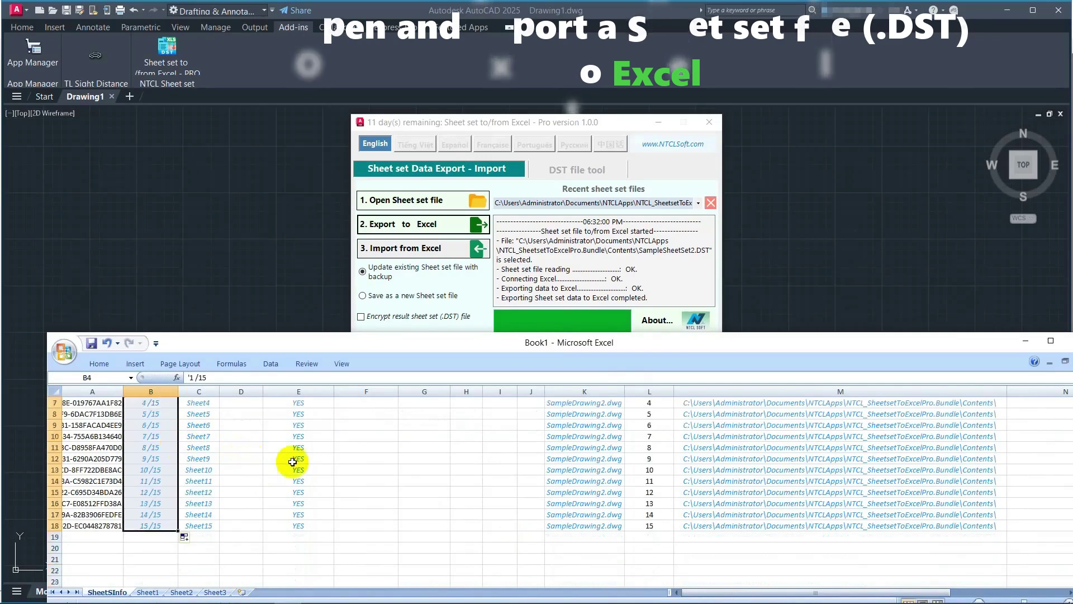
Set the first sheet's Sheet Title to "First floor electrical lighting plan - 01".
left_click(209, 436)
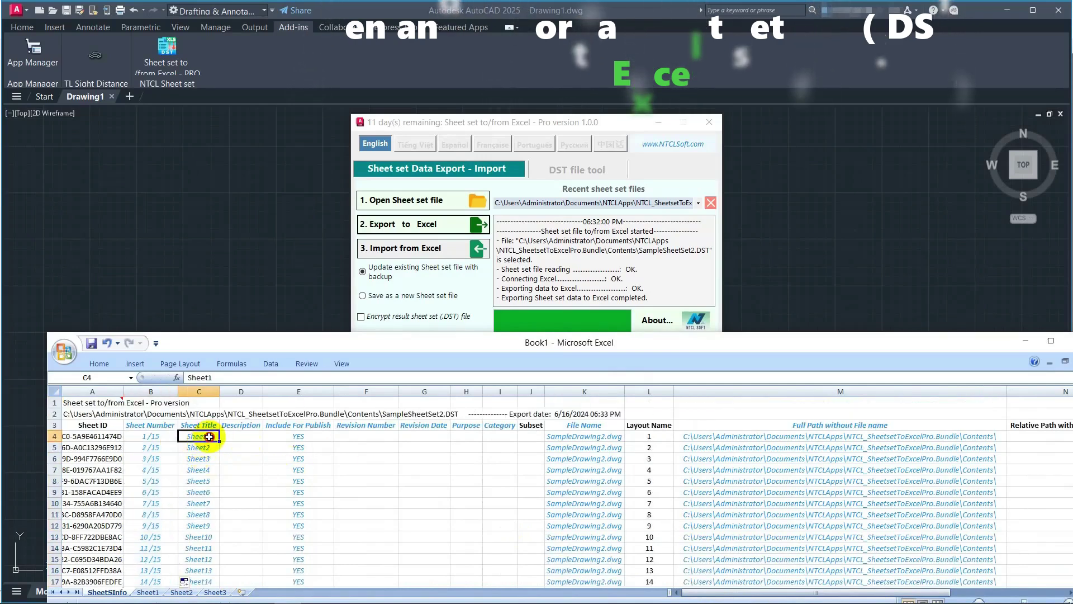
type("First flo")
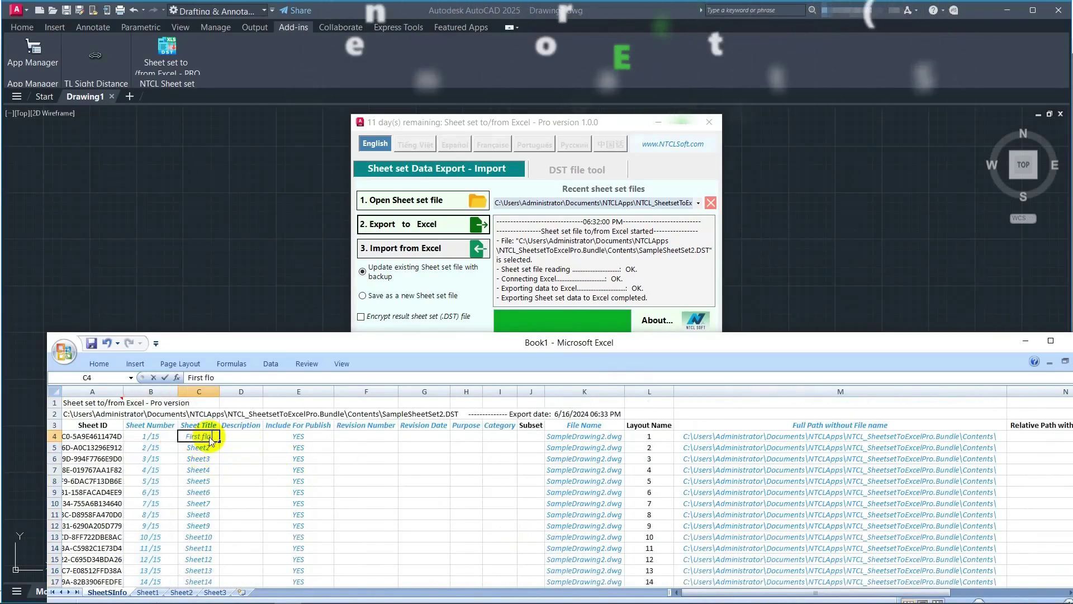
type("or electr")
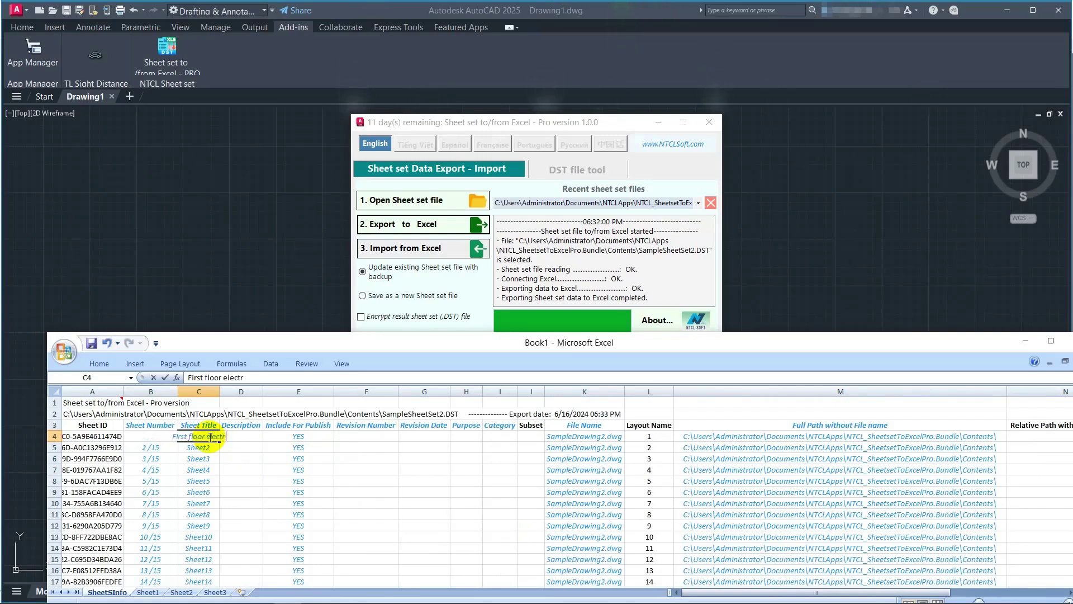
type("ical lighting plan - 01")
key("Return")
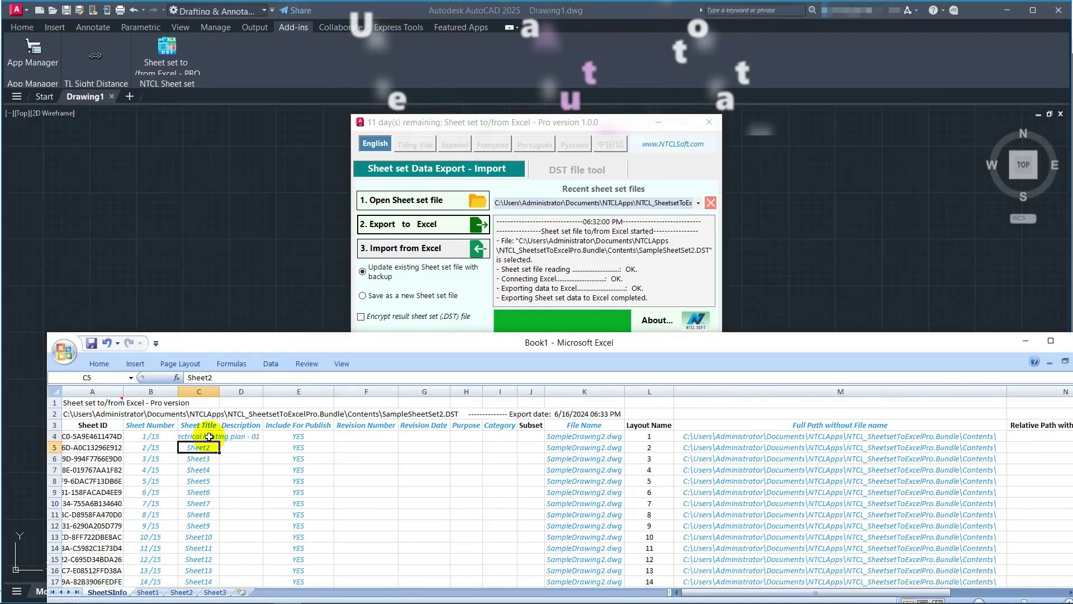
Fit the Sheet Title column to its contents and autofill the numbered title from the first sheet to all remaining sheets.
double_click(219, 392)
left_click(285, 436)
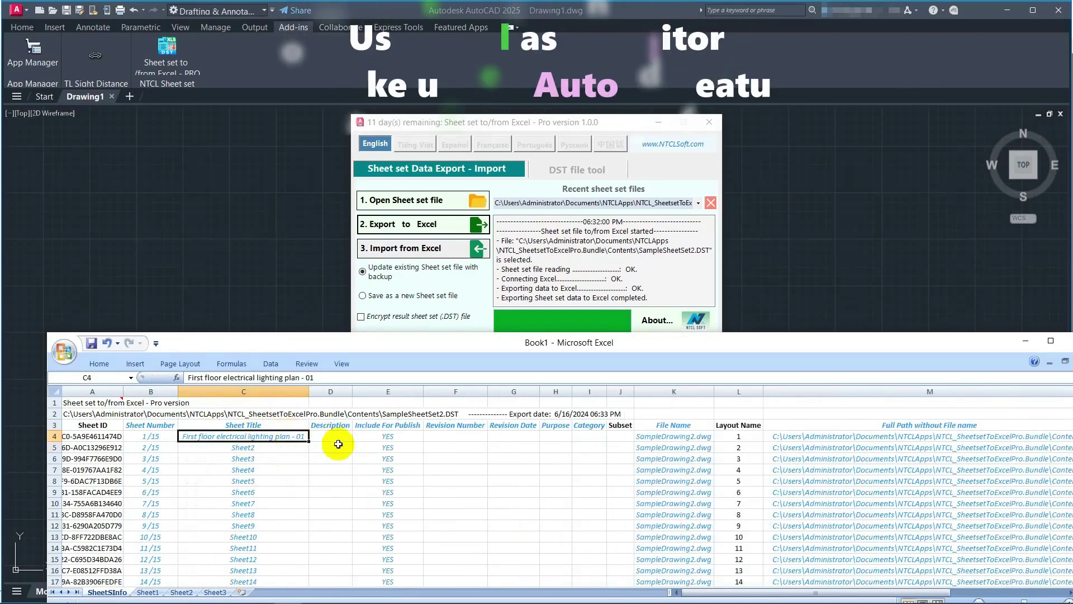
double_click(308, 442)
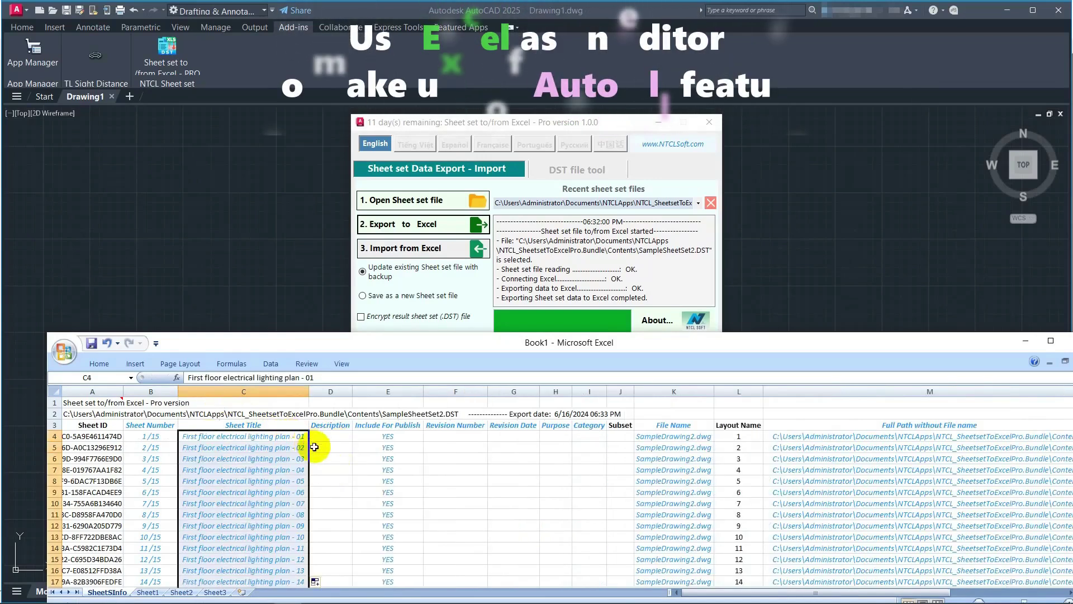
Enter "Draft" as the Description of the first sheet.
left_click(329, 436)
scroll(330, 425, "down", 1)
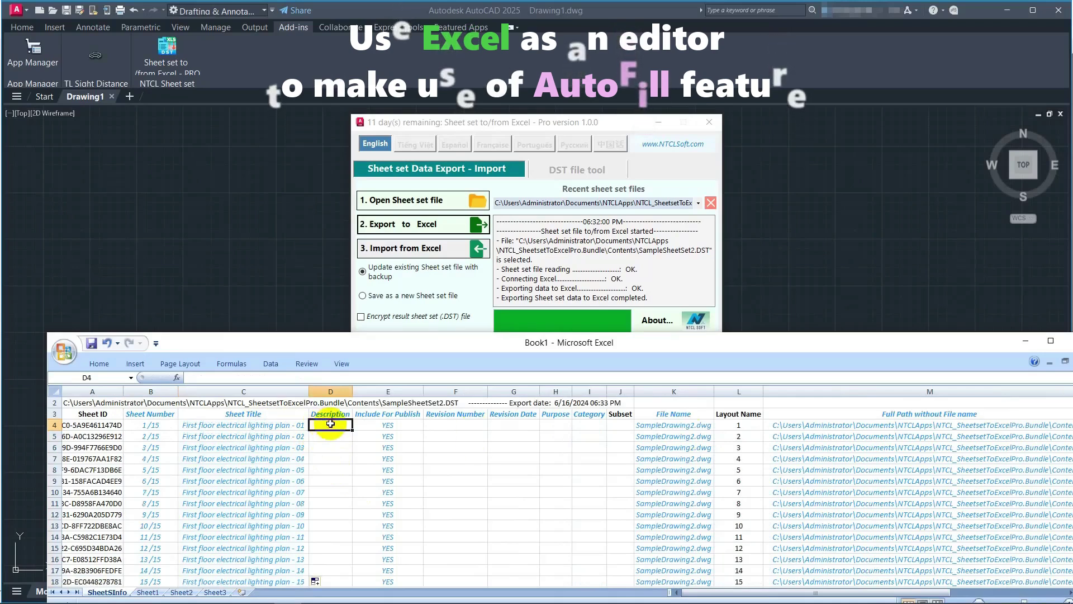
type("Draft")
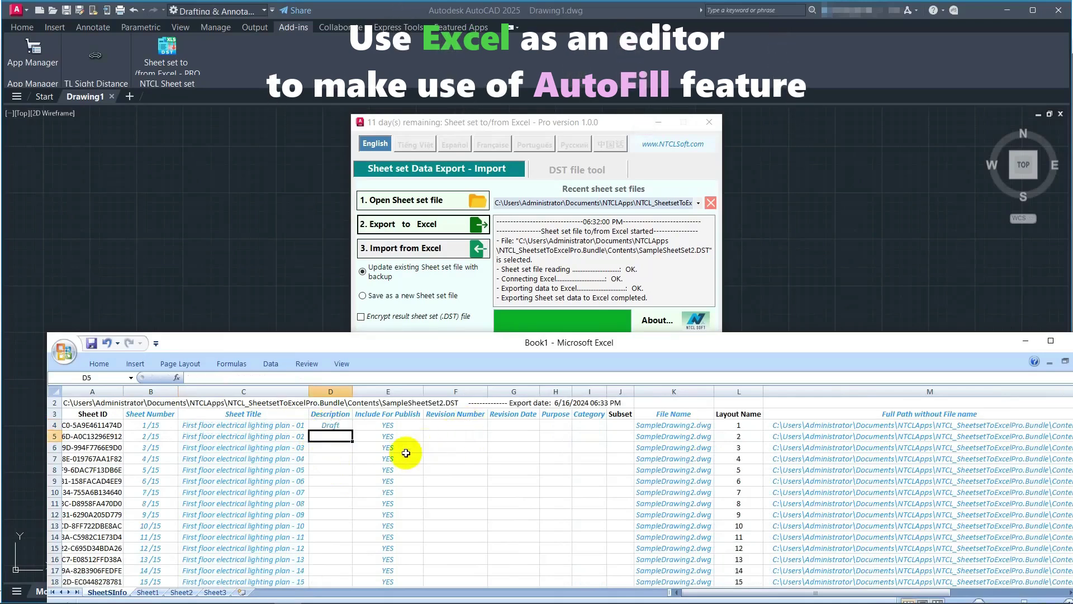
Autofill the "Draft" Description from the first sheet down to all remaining sheets.
key("Up")
double_click(352, 431)
left_click_drag(415, 426, 422, 581)
Enter "A" as the Revision Number of the first sheets and autofill it down to the fifteenth sheet.
left_click(471, 428)
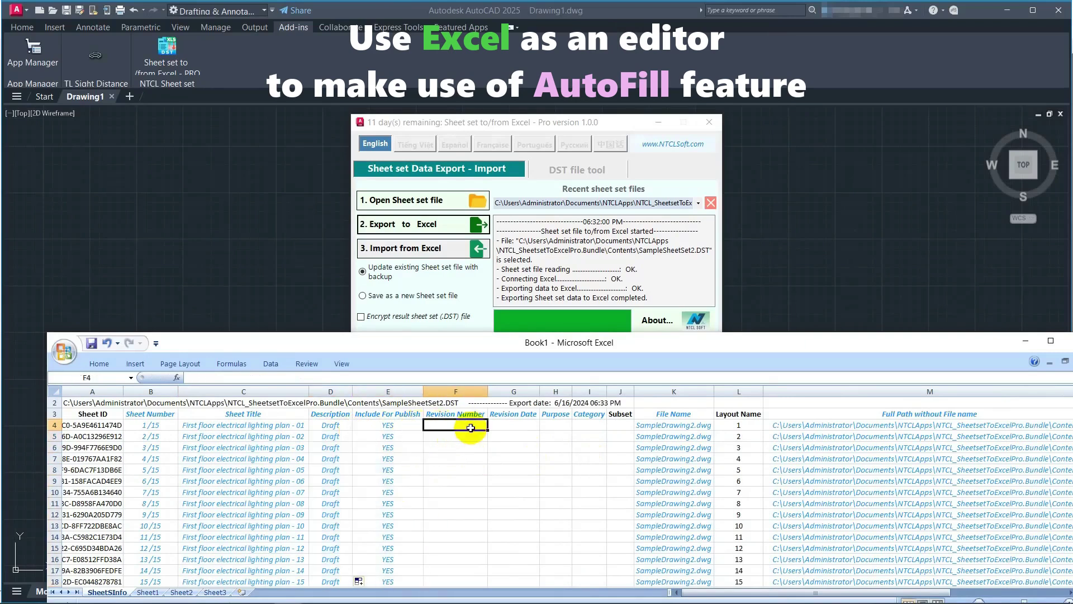
left_click(473, 430)
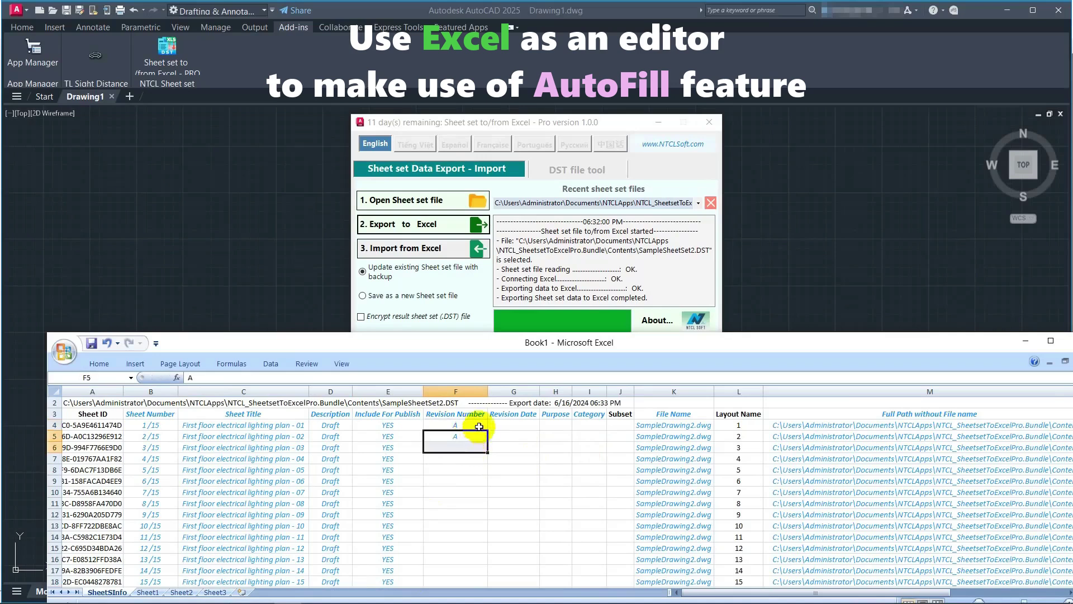
left_click_drag(487, 430, 486, 440)
double_click(487, 441)
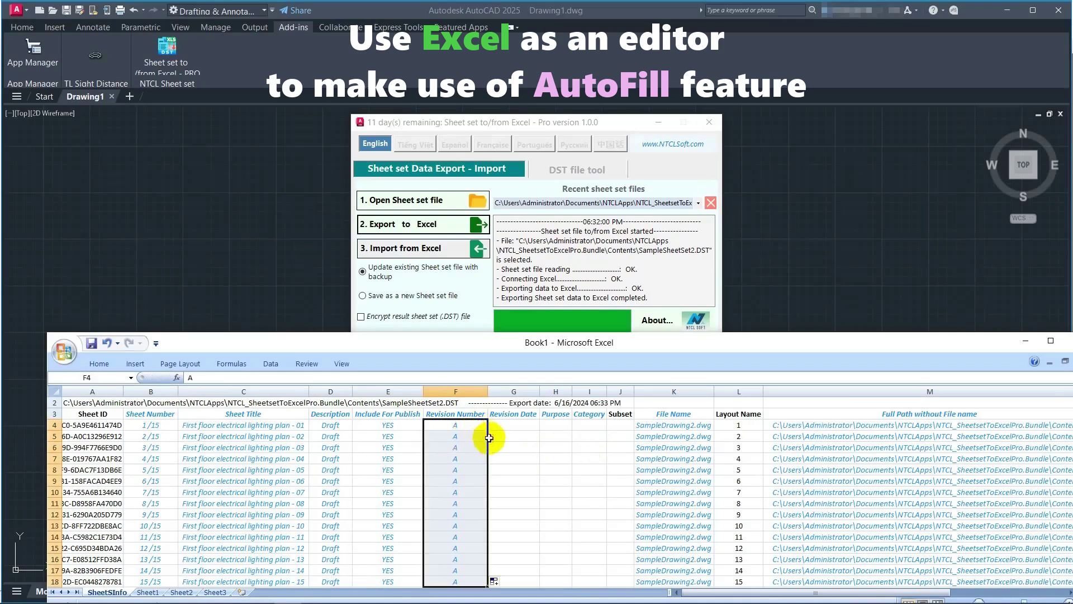
Enter 6/15/2024 as the first sheet's Revision Date and autofill the dates down to the last sheet.
left_click(511, 426)
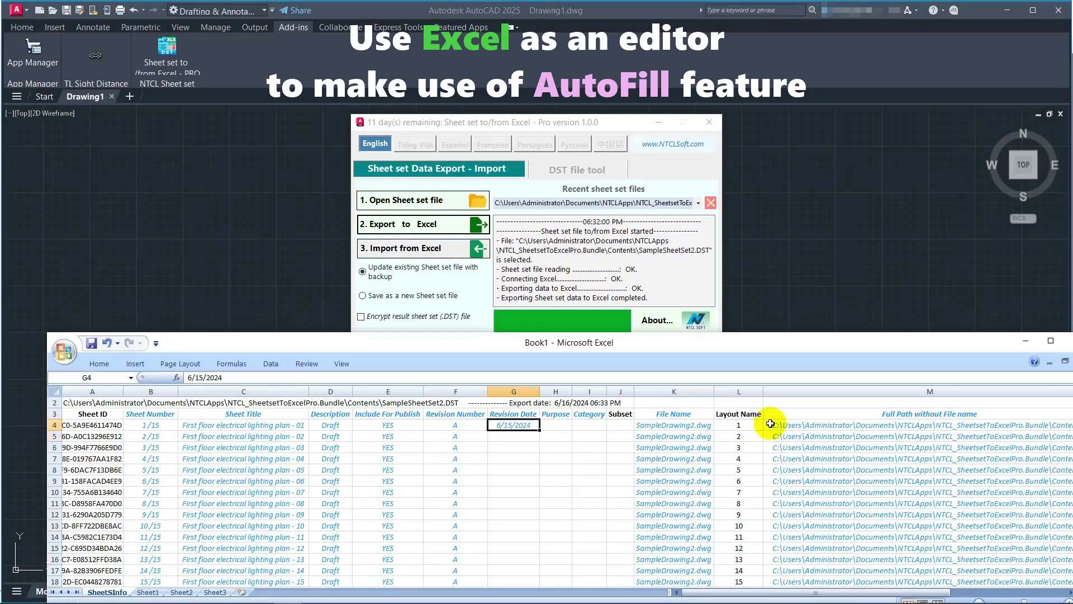
double_click(540, 430)
left_click(558, 426)
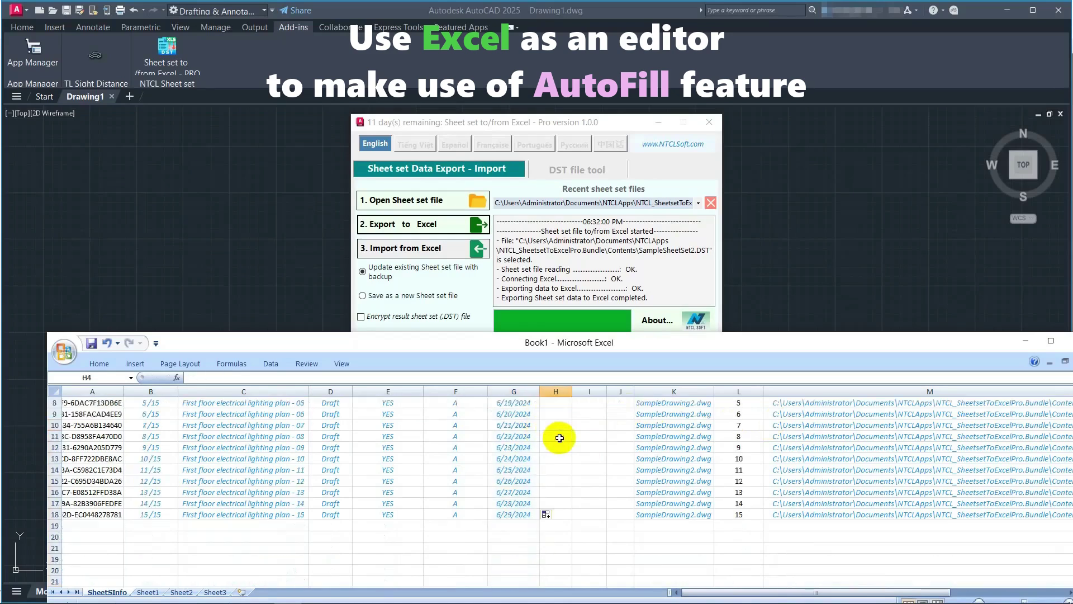
left_click(598, 424)
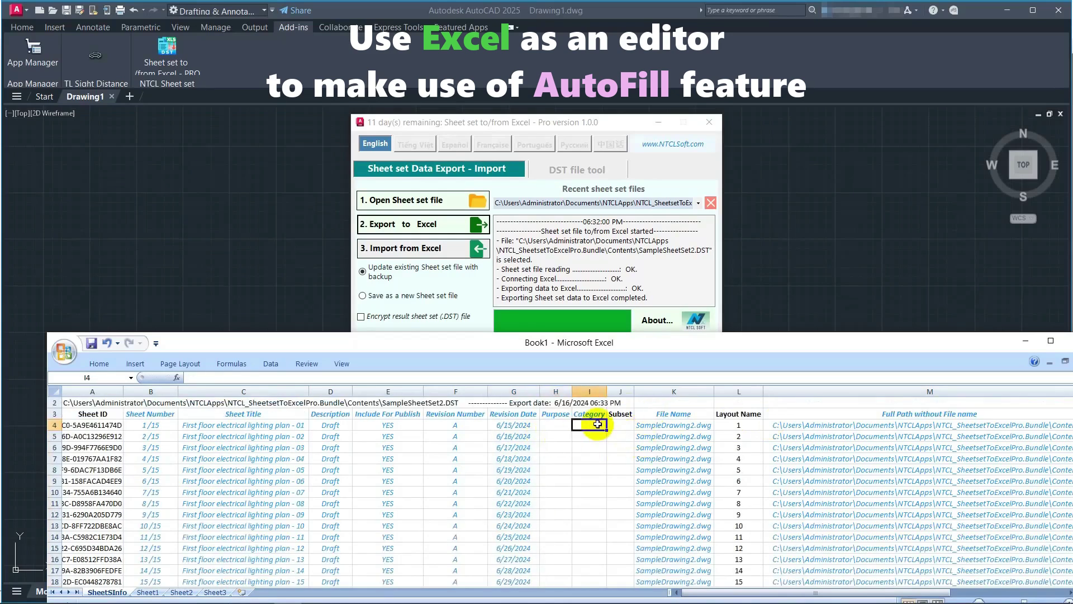
Set the Scale of the first two sheets to 1/500 and autofill the same value to all remaining sheets.
scroll(749, 452, "right", 3)
double_click(1034, 425)
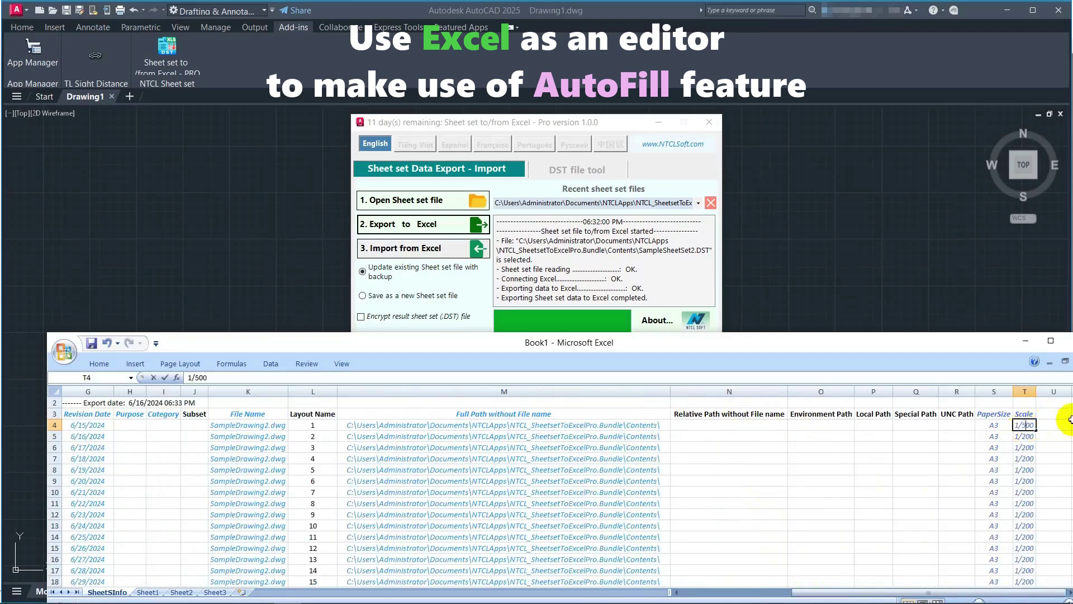
double_click(1037, 432)
left_click(1024, 425)
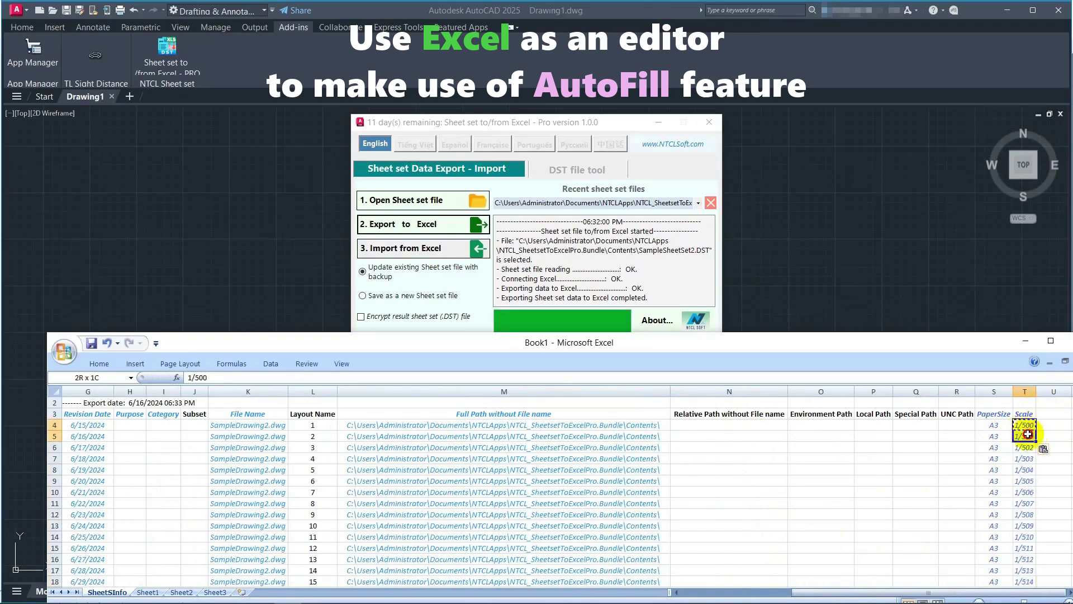
double_click(1035, 442)
left_click(994, 474)
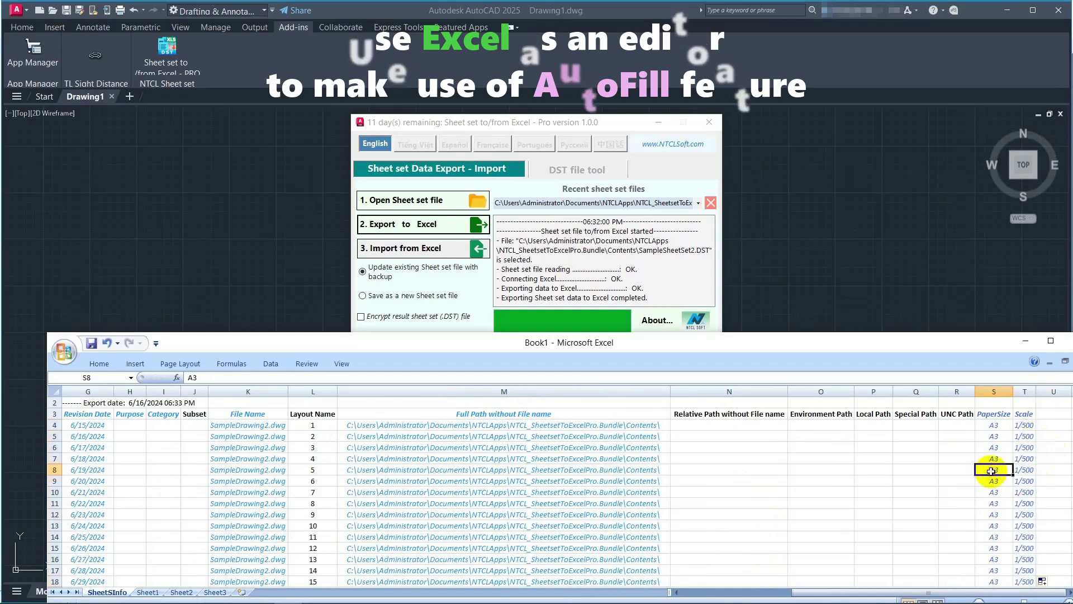
Set the PaperSize of the first two sheets to A4 and autofill it to all remaining sheets.
left_click(993, 426)
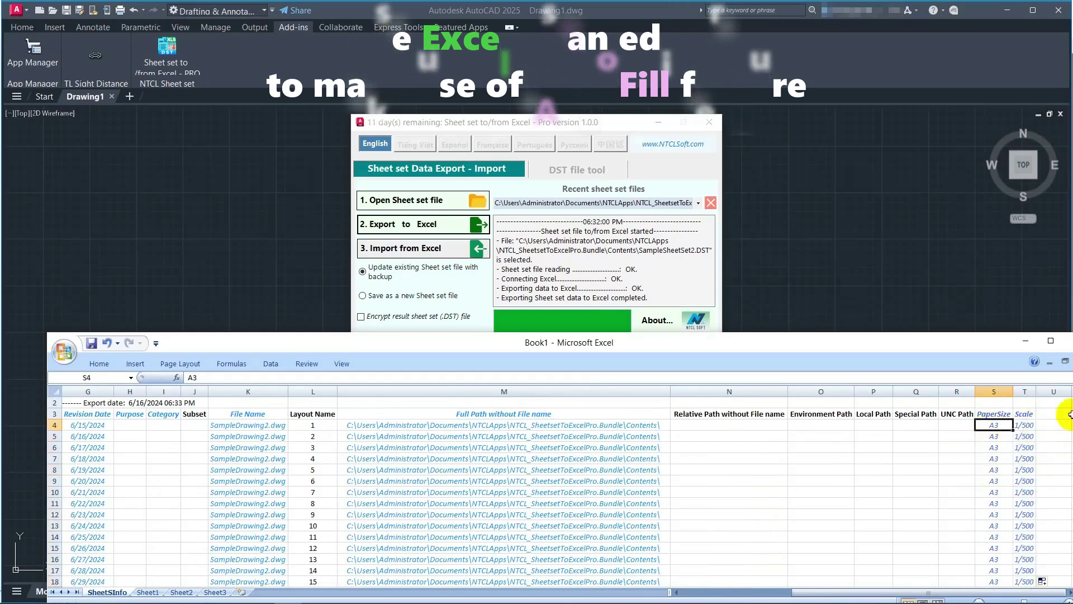
scroll(993, 426, "down", 1)
scroll(993, 426, "right", 1)
type("A4")
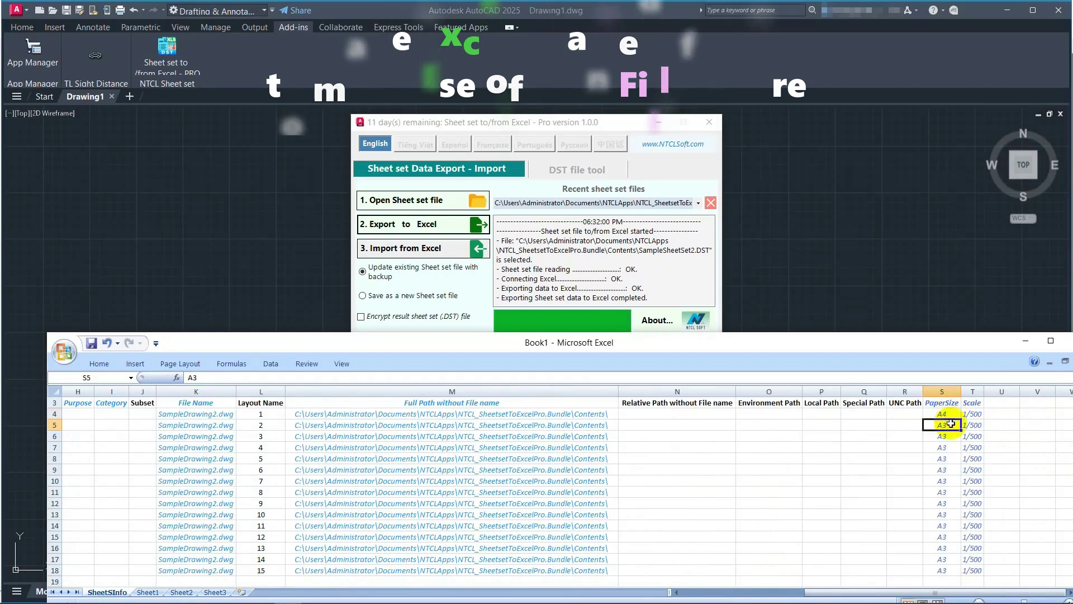
left_click(953, 426)
type("A")
left_click(943, 414)
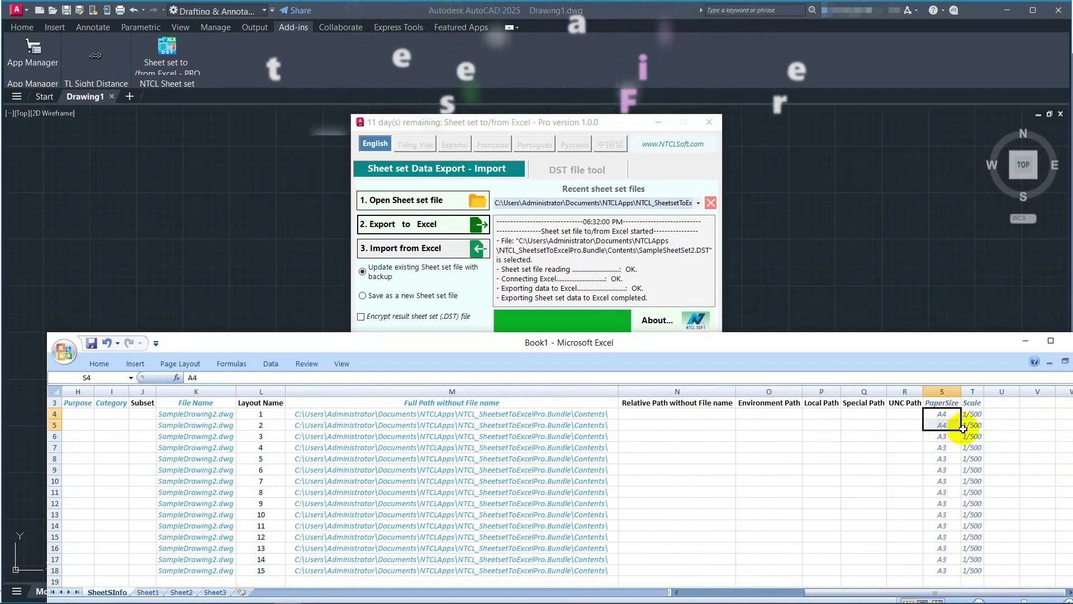
double_click(961, 419)
left_click(829, 480)
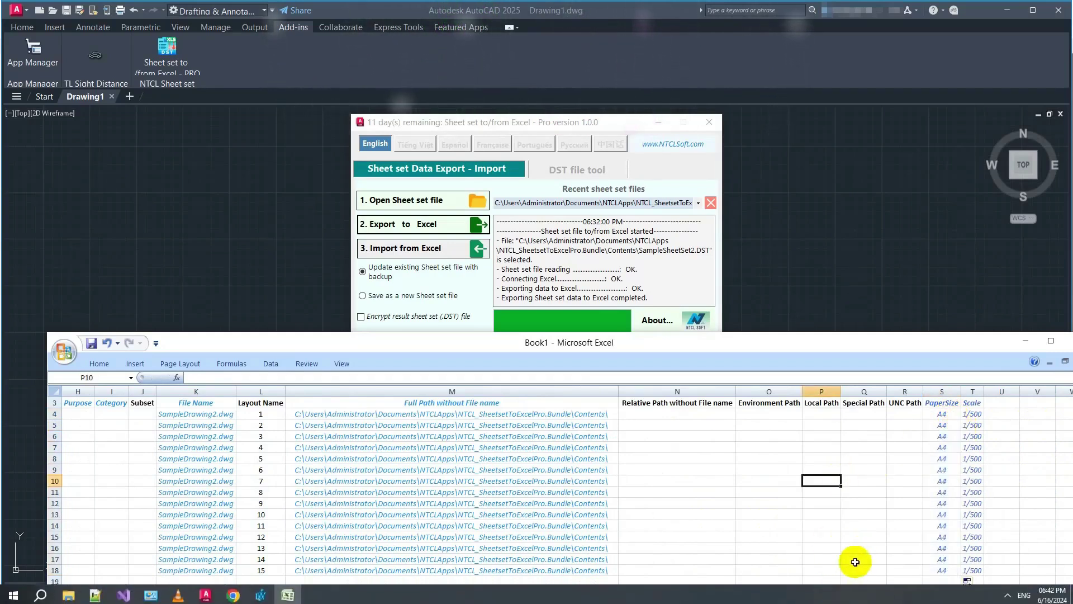
left_click_drag(842, 591, 755, 596)
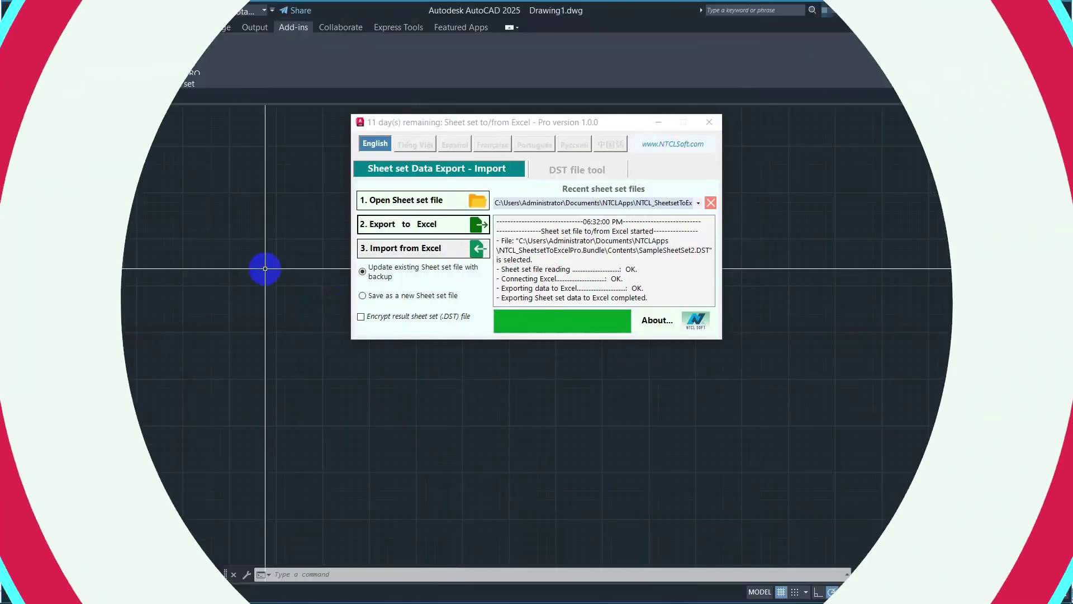
Switch to AutoCAD, launch the Sheet Set Manager with the ssm command and bring up the dialog for opening a sheet set.
type("ssm")
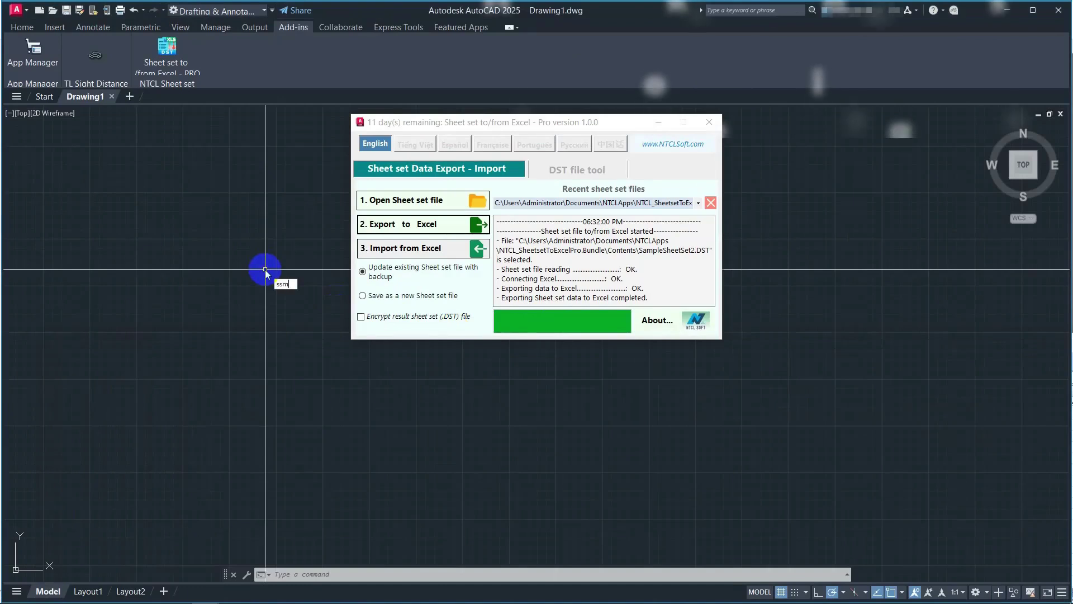
key("Return")
left_click(152, 187)
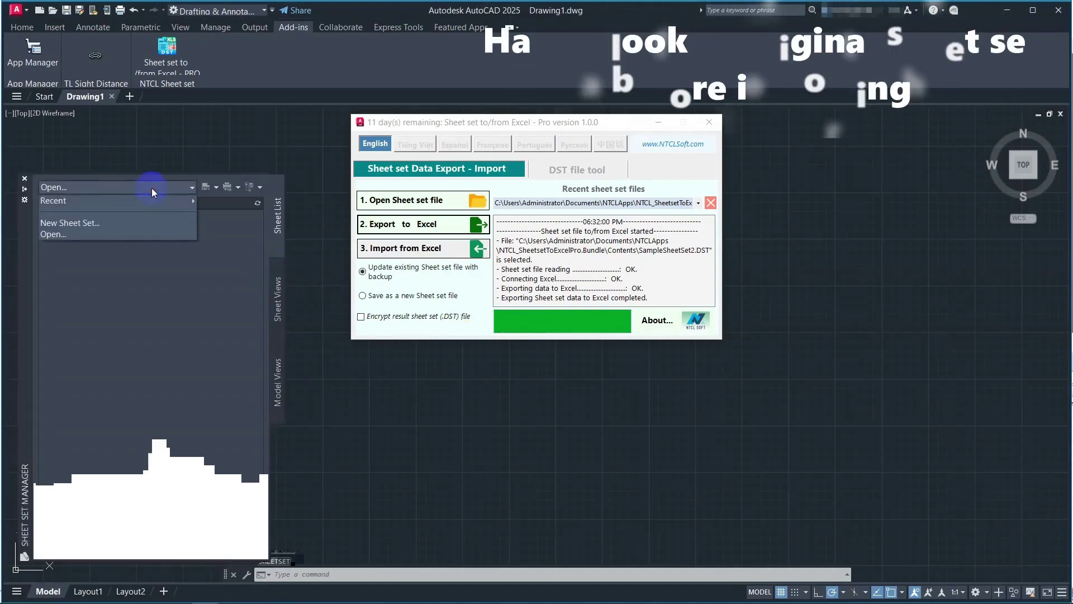
left_click(87, 237)
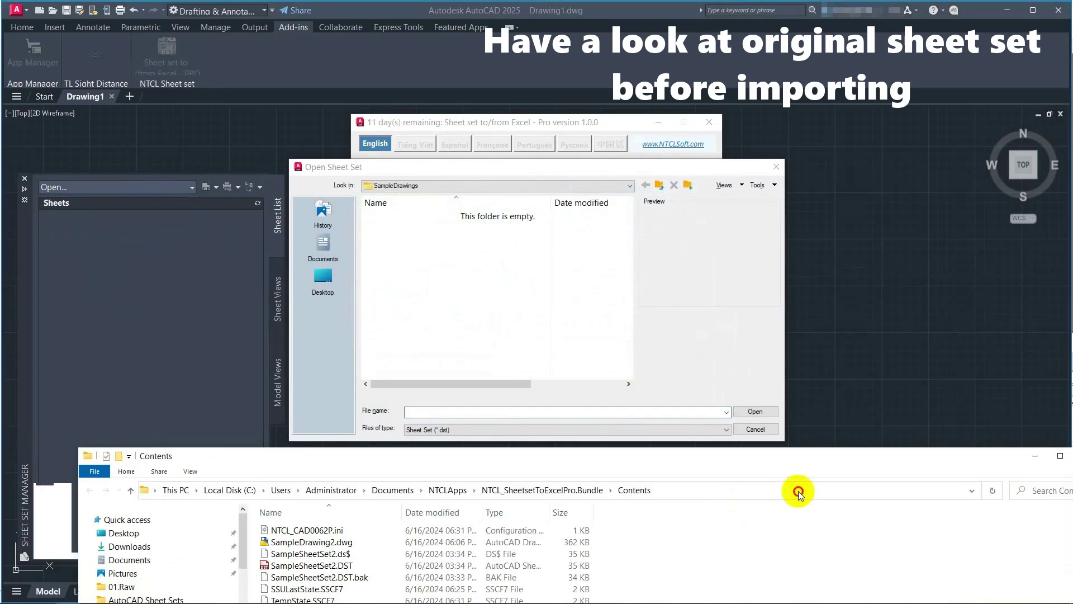
Open SampleSheetSet2 from the NTCL_SheetsetToExcelPro.Bundle\Contents folder, using the folder path copied from File Explorer.
left_click(798, 491)
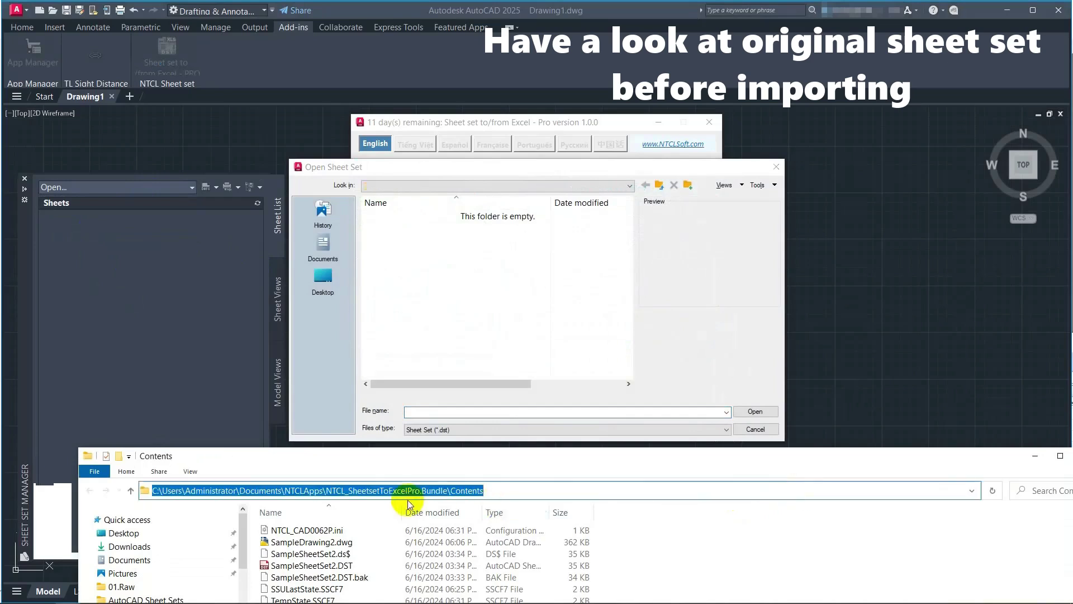
right_click(420, 492)
left_click(484, 373)
left_click(487, 413)
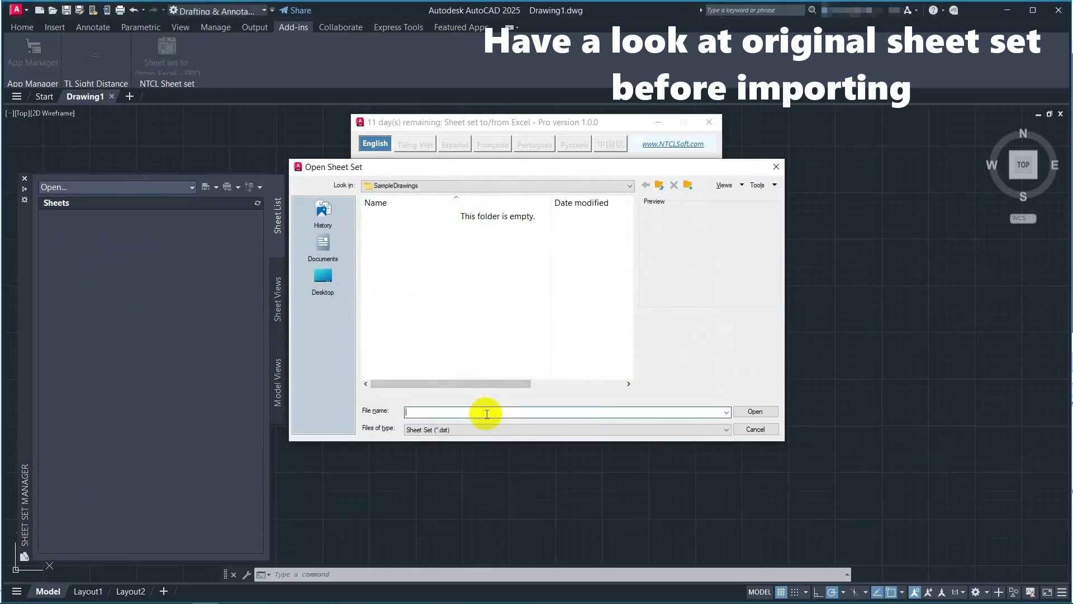
key("ctrl+v")
left_click(755, 412)
left_click(443, 216)
left_click(749, 414)
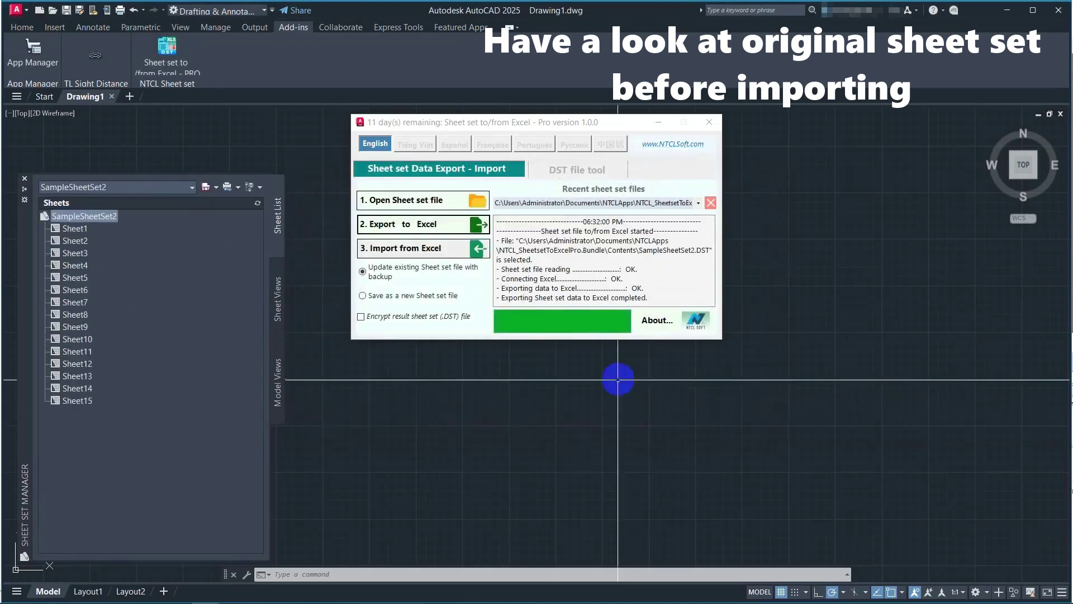
Open the drawing of Sheet1 from the sheet list.
left_click(68, 229)
right_click(68, 230)
left_click(77, 234)
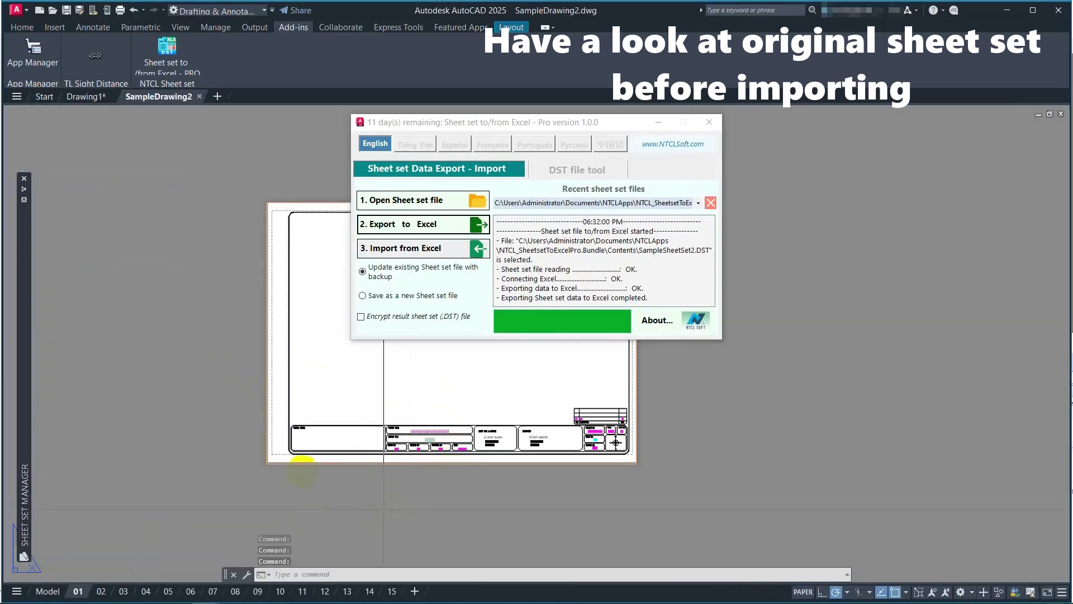
Examine the properties of the SampleSheetSet2 sheet set before importing.
left_click(25, 255)
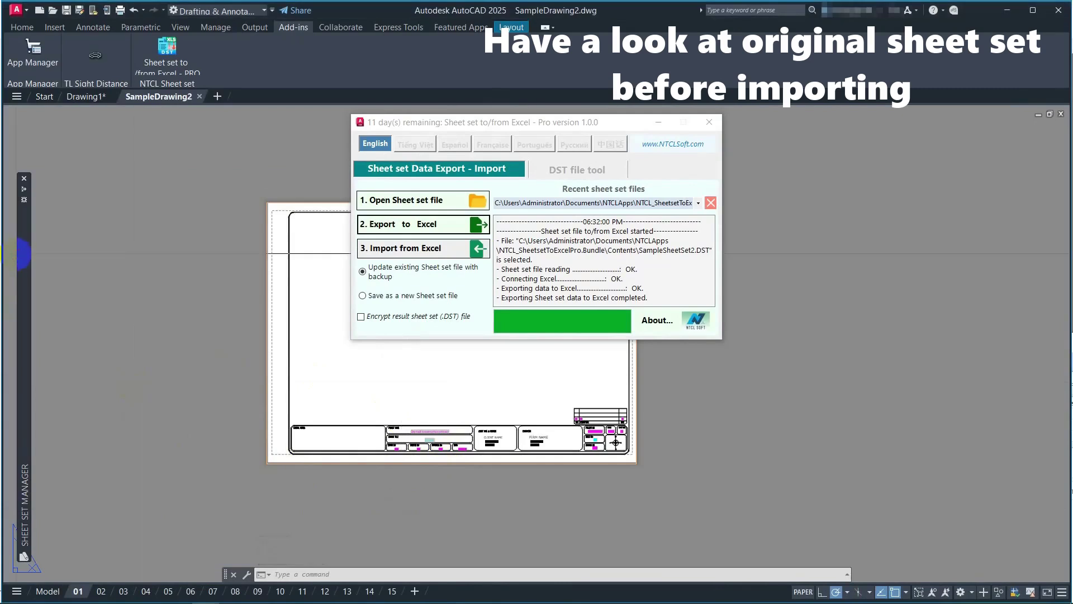
right_click(89, 218)
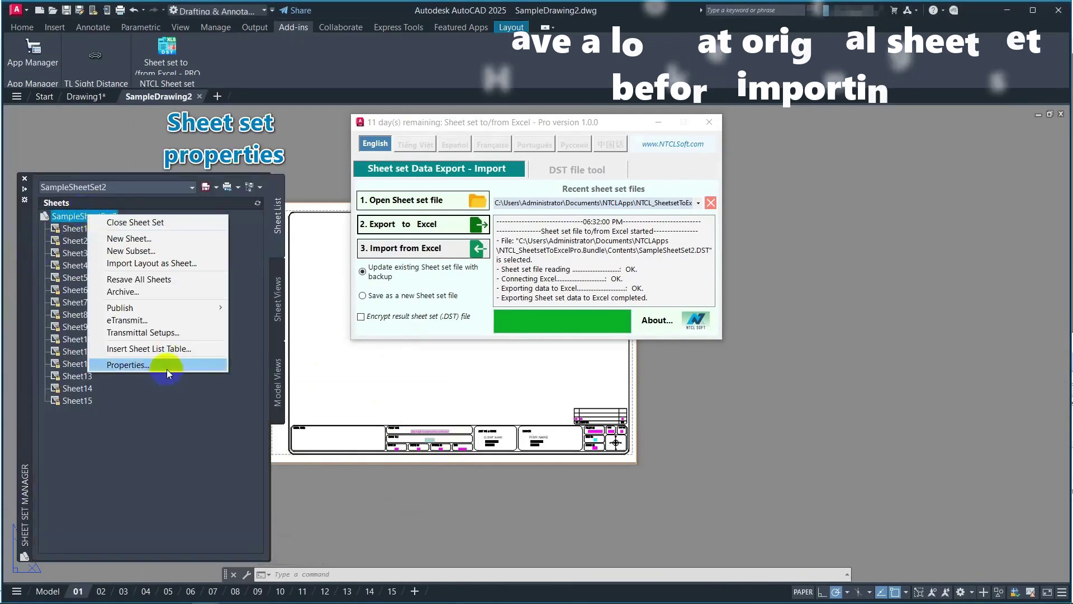
left_click(224, 363)
left_click_drag(515, 168, 581, 2)
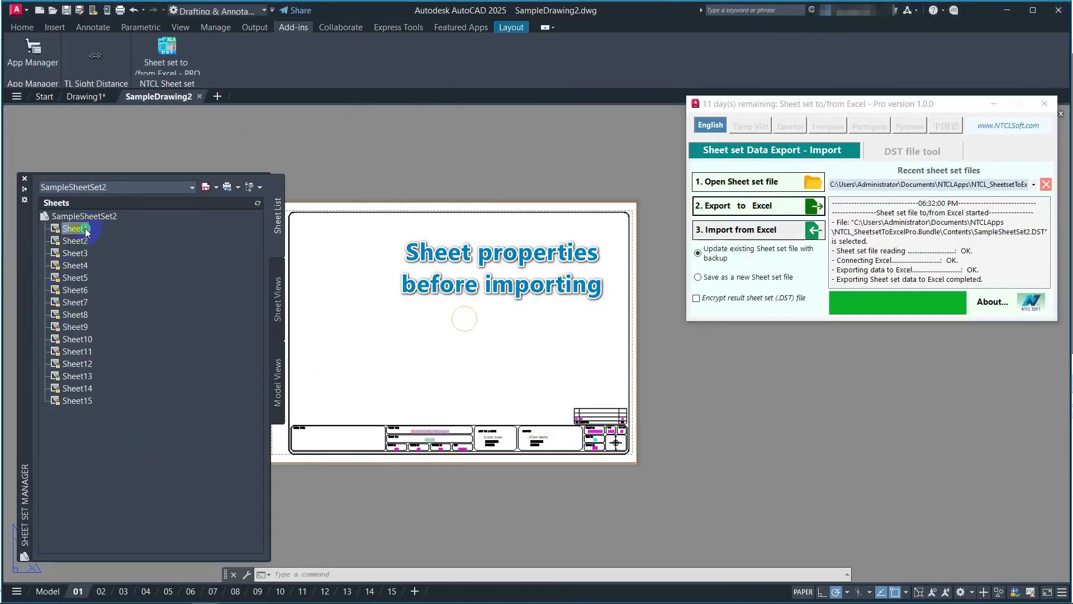
Display the original properties of Sheet1 and move their dialog clear of the drawing.
right_click(87, 231)
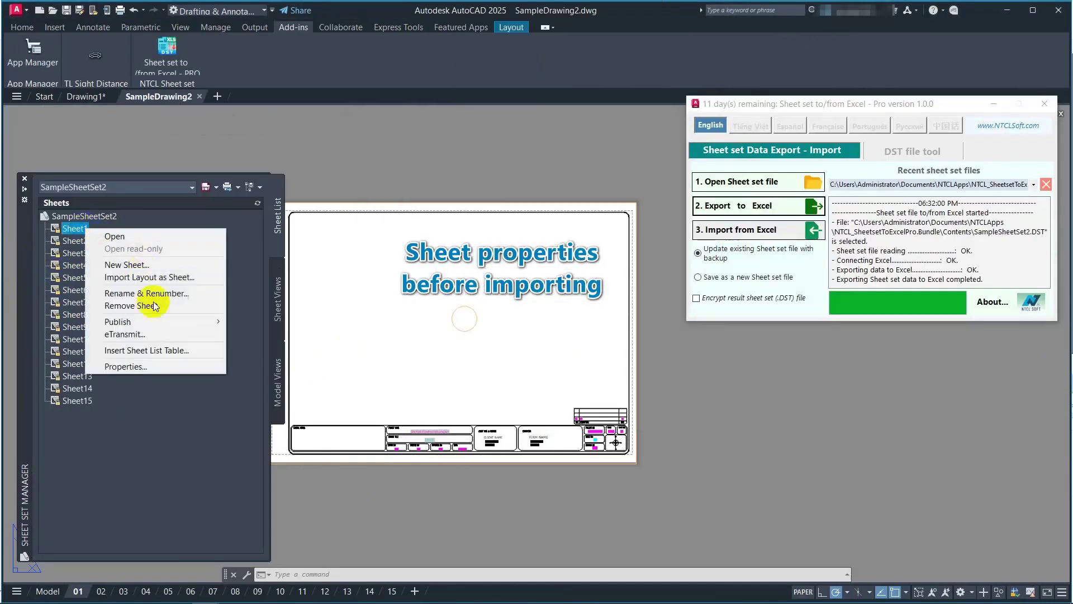
left_click(143, 367)
left_click_drag(397, 84, 259, 12)
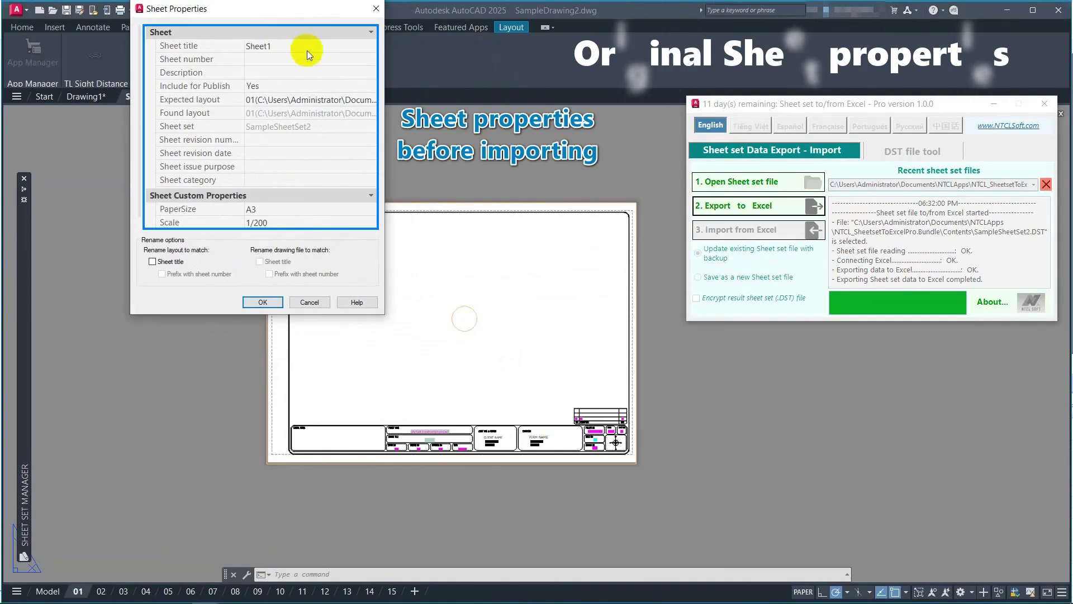
Bring up the Excel workbook and compare its edited PaperSize and Scale columns with Sheet1's original properties.
key("alt+Tab")
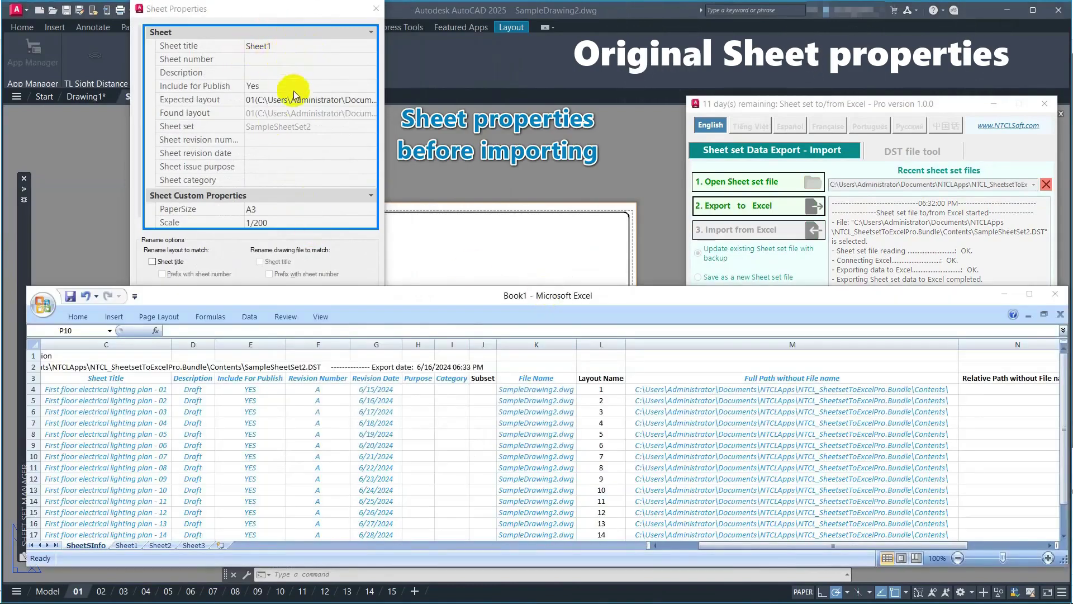
left_click(766, 547)
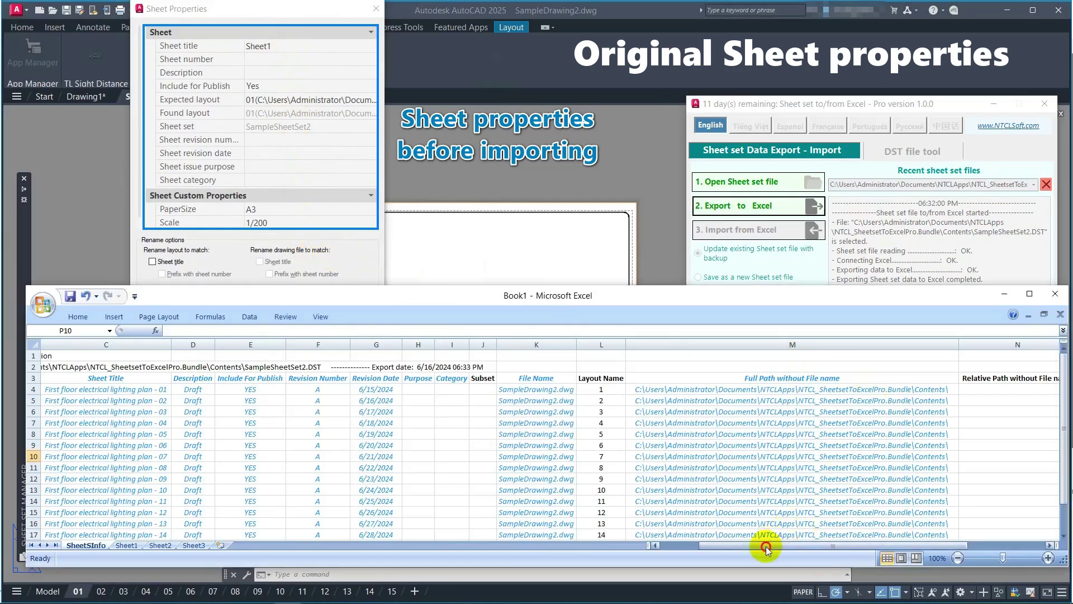
left_click_drag(767, 548, 853, 548)
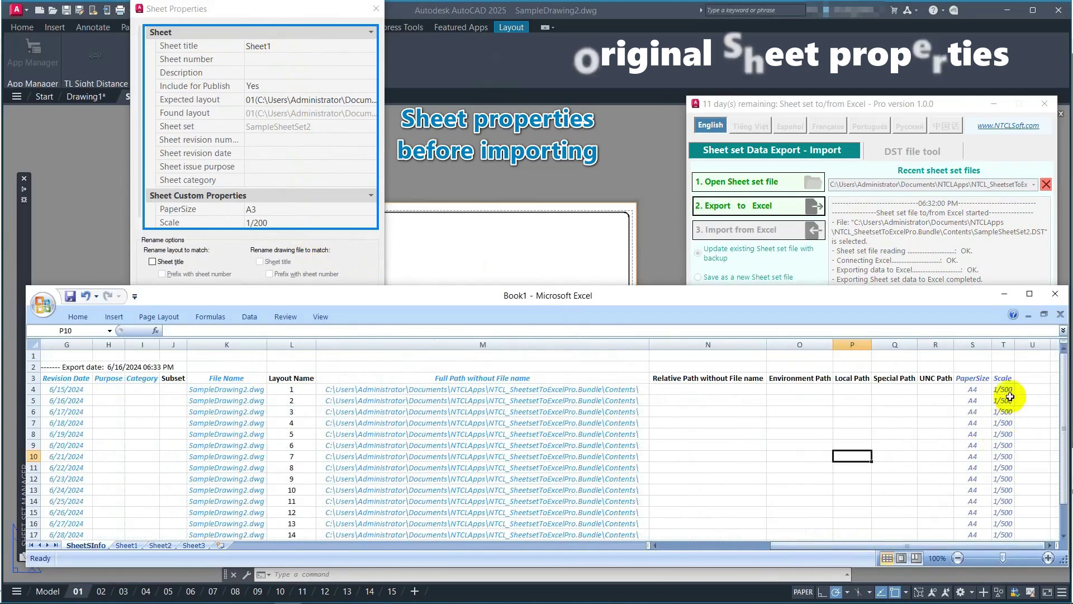
left_click_drag(1003, 400, 973, 400)
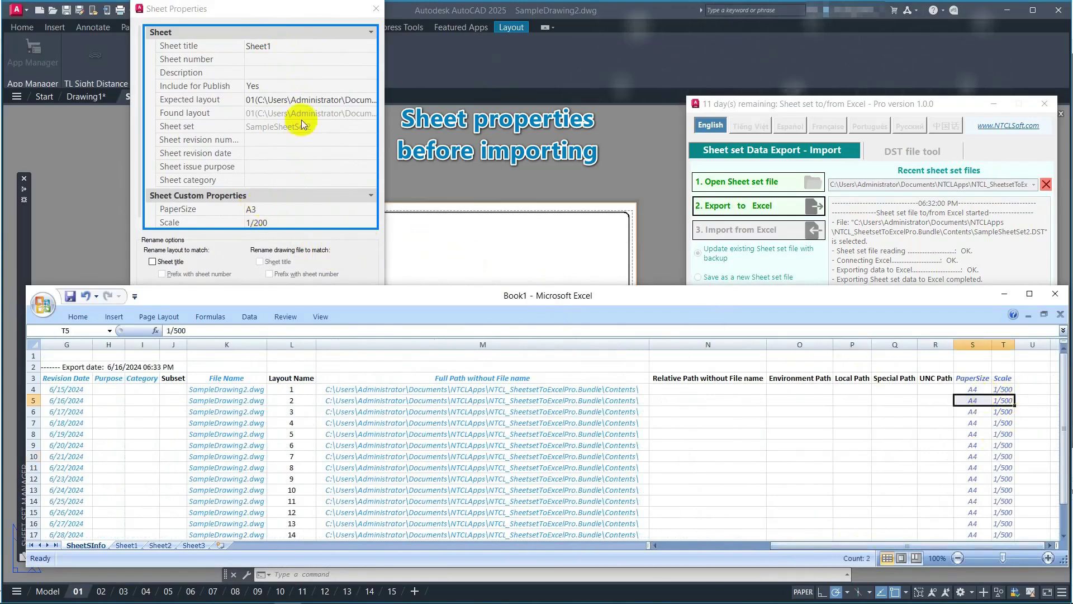
scroll(304, 204, "down", 1)
scroll(304, 204, "up", 1)
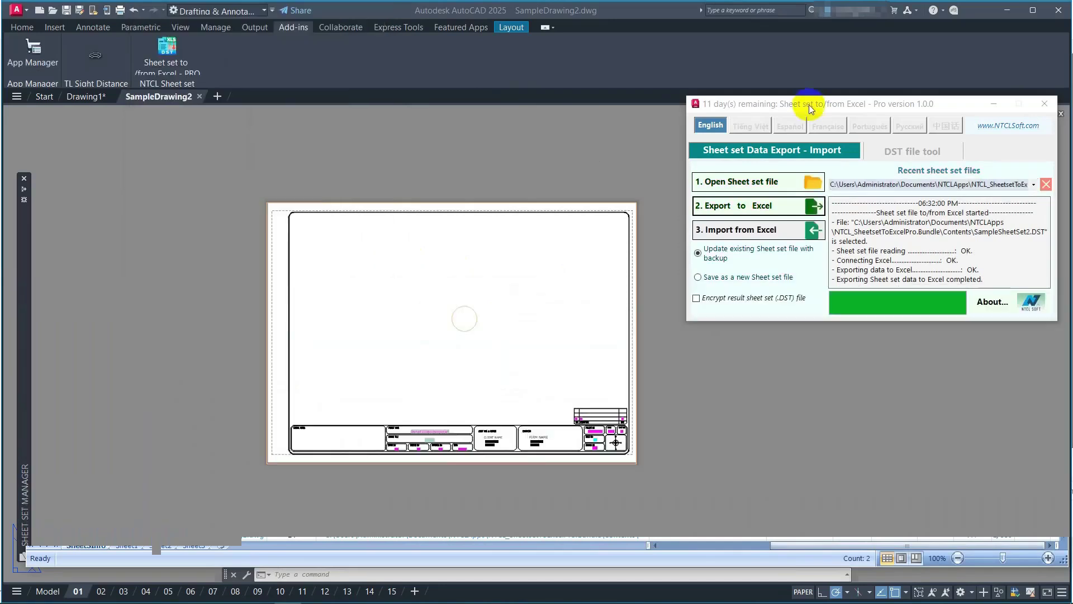
Import the edited data from Excel with the add-in, updating the existing sheet set file with backup.
left_click_drag(810, 108, 414, 117)
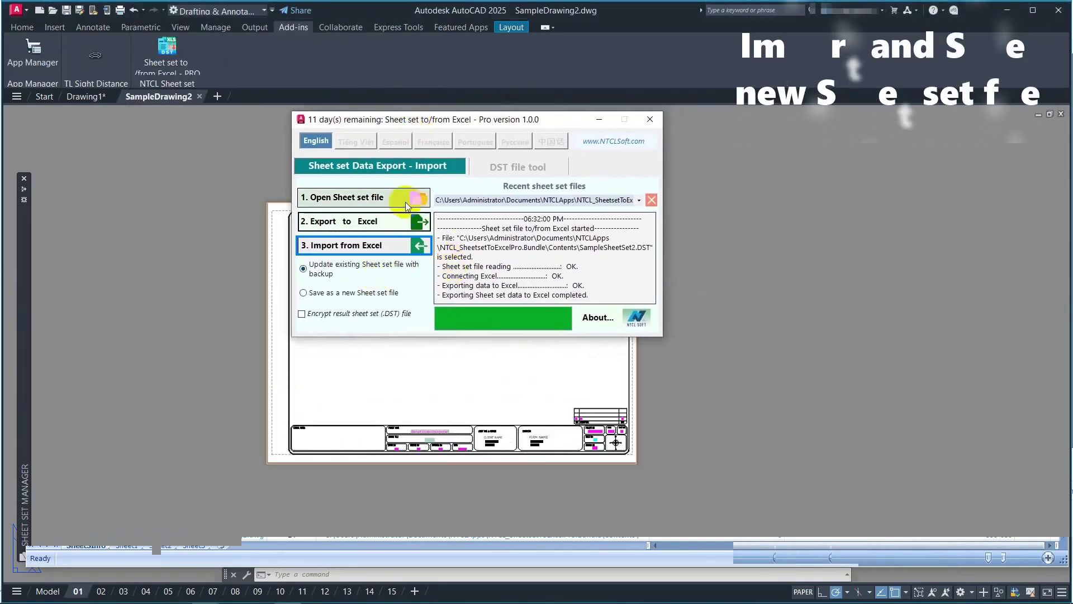
left_click(397, 244)
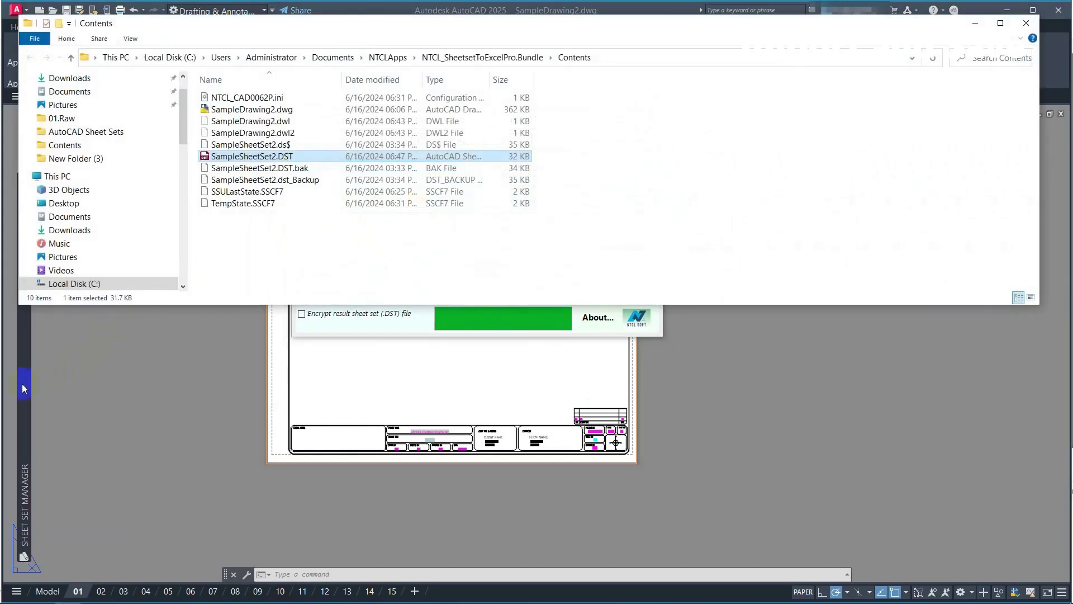
Open the first sheet's properties in the Sheet Set Manager and compare the imported values with the Excel workbook.
left_click(21, 383)
right_click(218, 228)
left_click(261, 367)
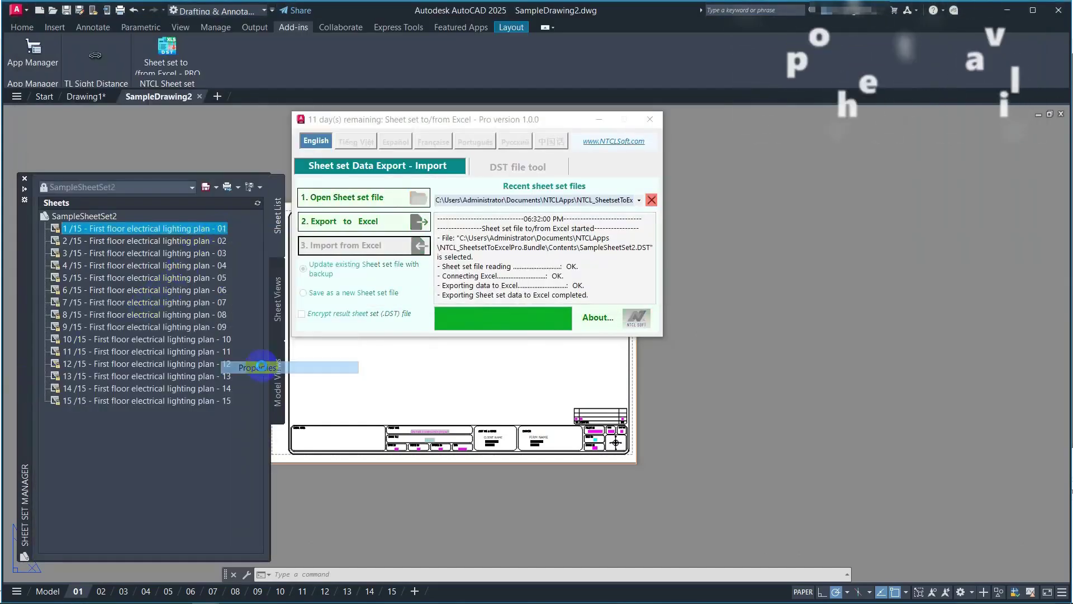
key("alt+Tab")
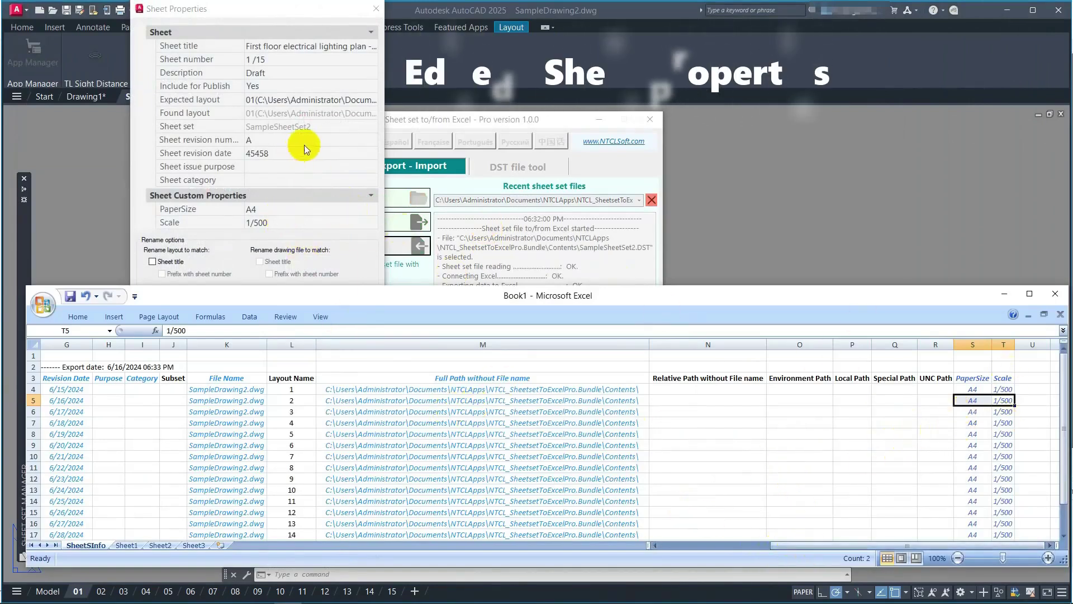
Compare the first sheet's number, title, description, publish setting and revision date in Sheet Properties with its row in the Excel workbook.
left_click_drag(916, 545, 765, 557)
left_click_drag(367, 389, 156, 390)
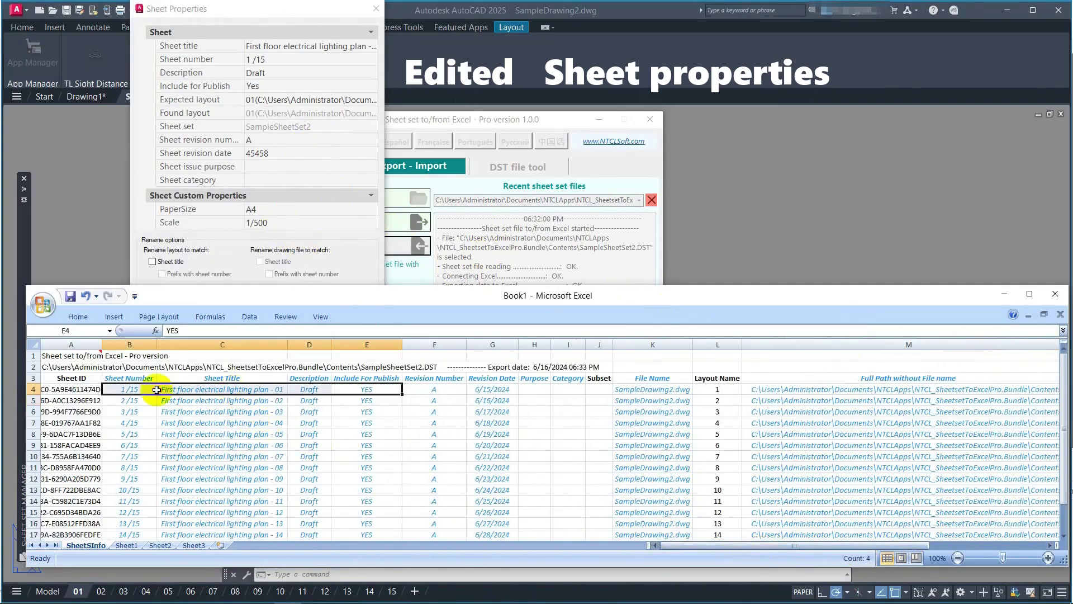
left_click(321, 150)
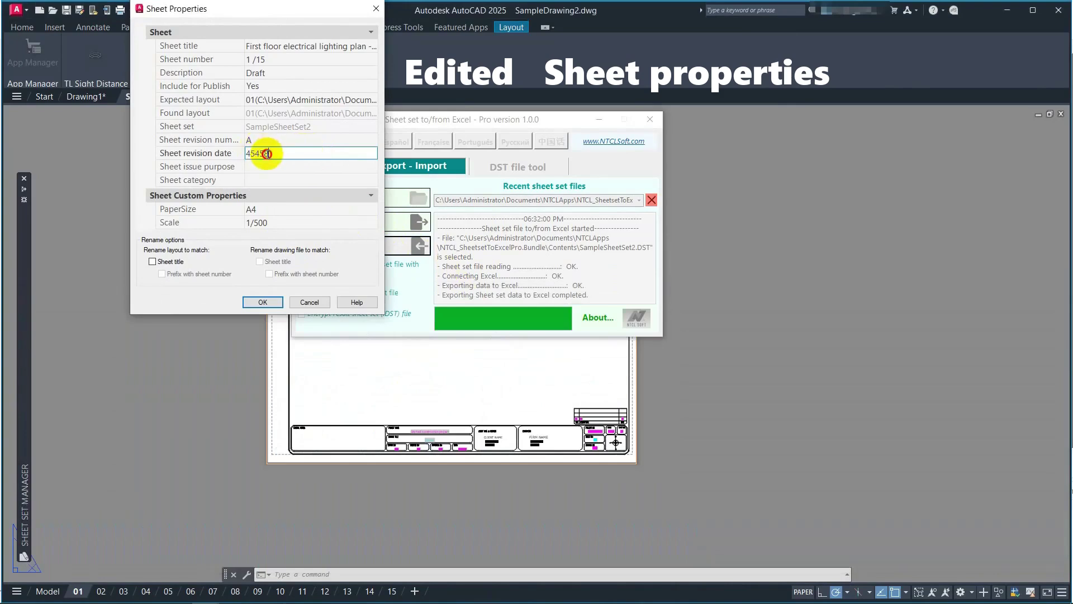
left_click(335, 167)
Convert the first sheet's revision date 6/15/2024 in cell G4 to text and AutoFill it down the Revision Date column.
key("alt+Tab")
left_click(483, 390)
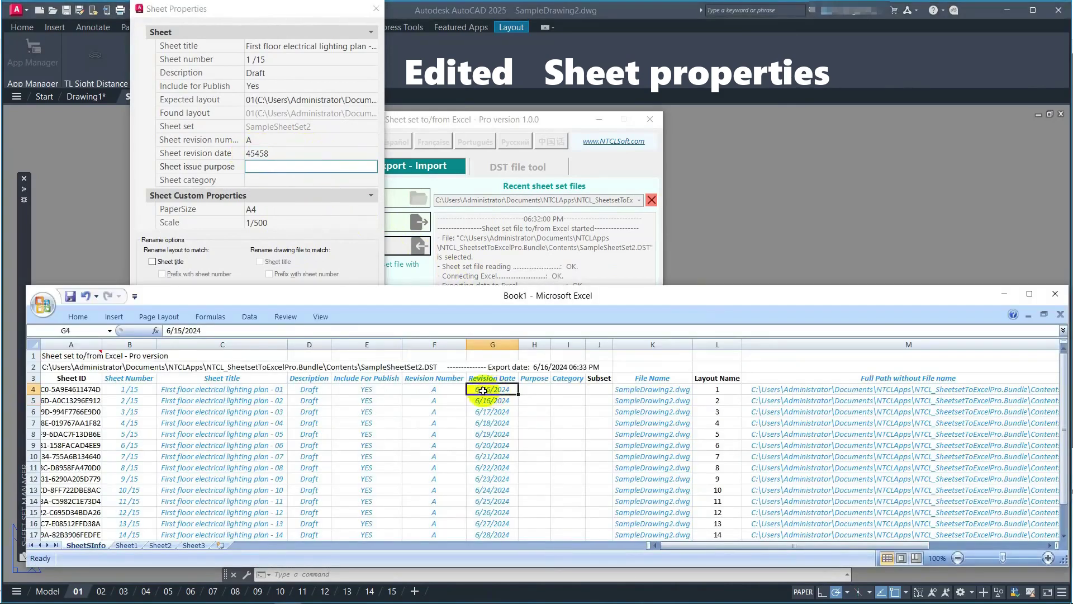
type("'")
key("Return")
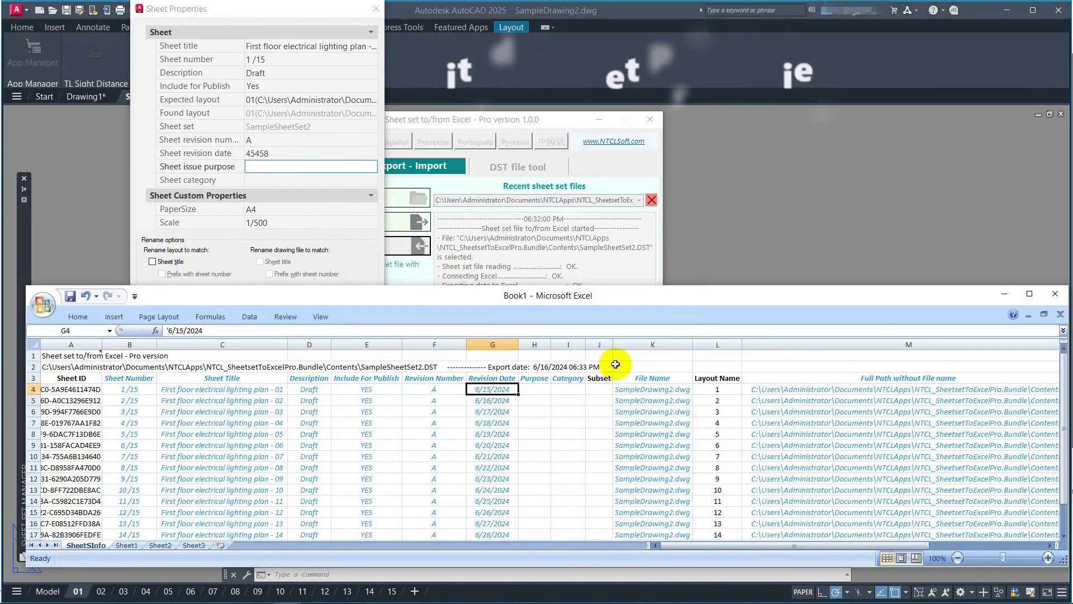
double_click(519, 395)
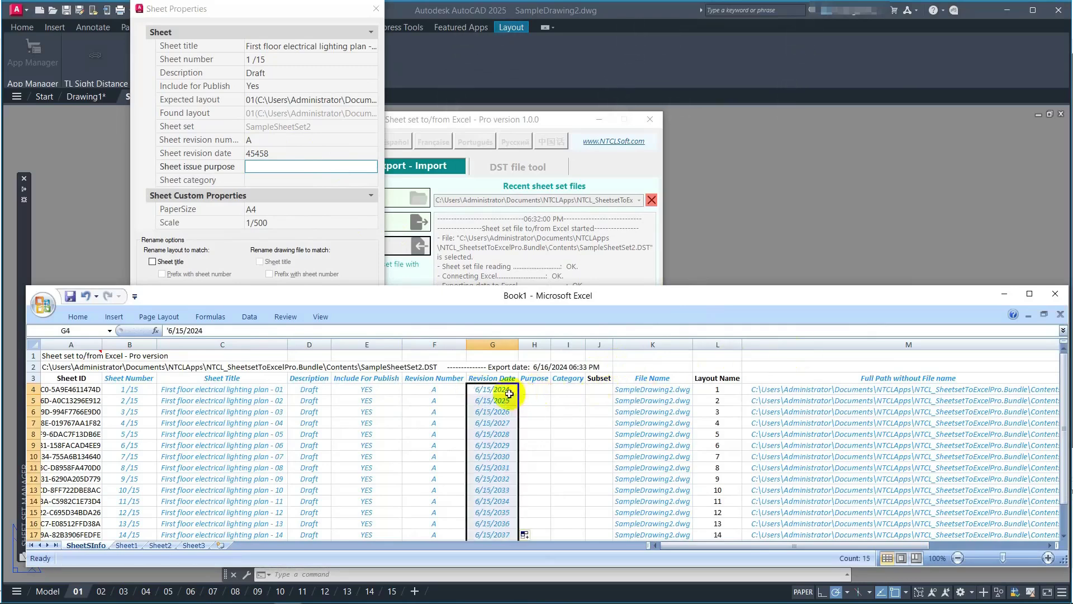
Close the sheet properties and import the Excel data again, updating the existing sheet set file with backup.
left_click(506, 123)
left_click(376, 9)
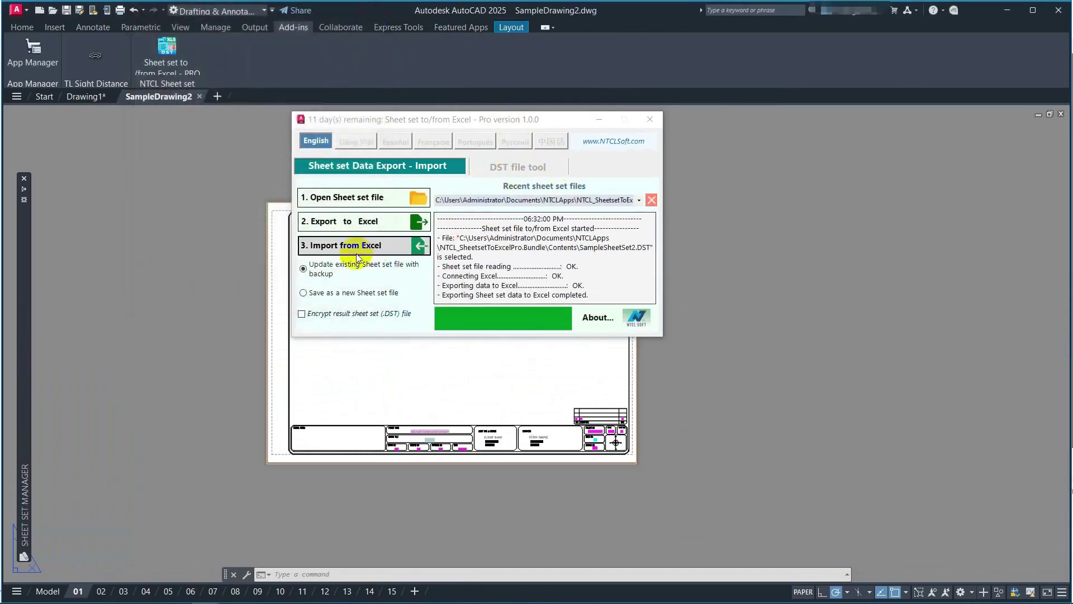
left_click(369, 246)
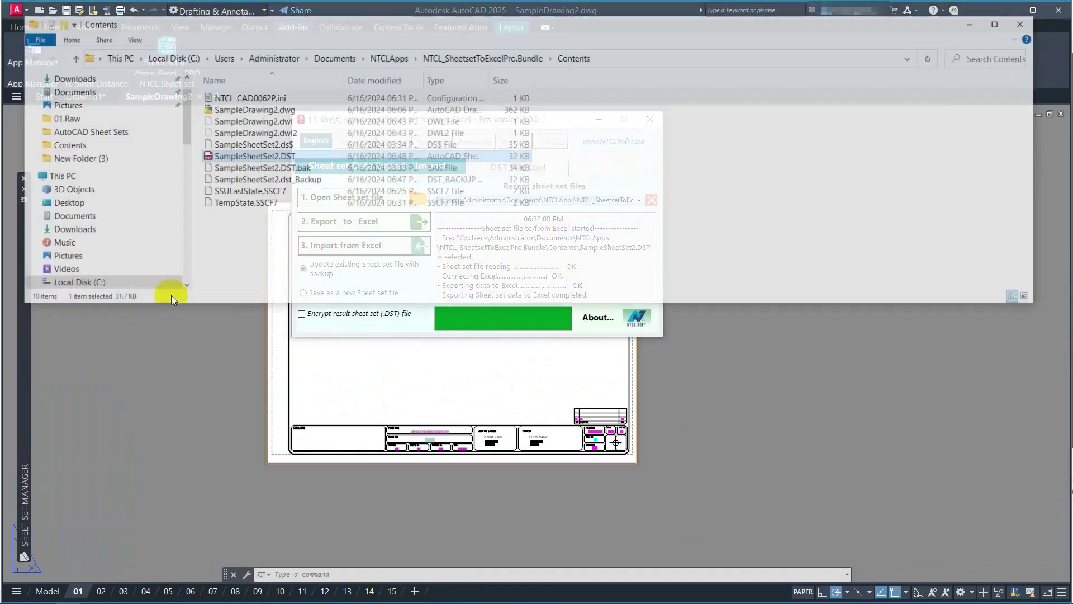
Open the first sheet's properties, check the imported revision date against the Excel workbook and close the properties.
left_click(27, 357)
right_click(213, 228)
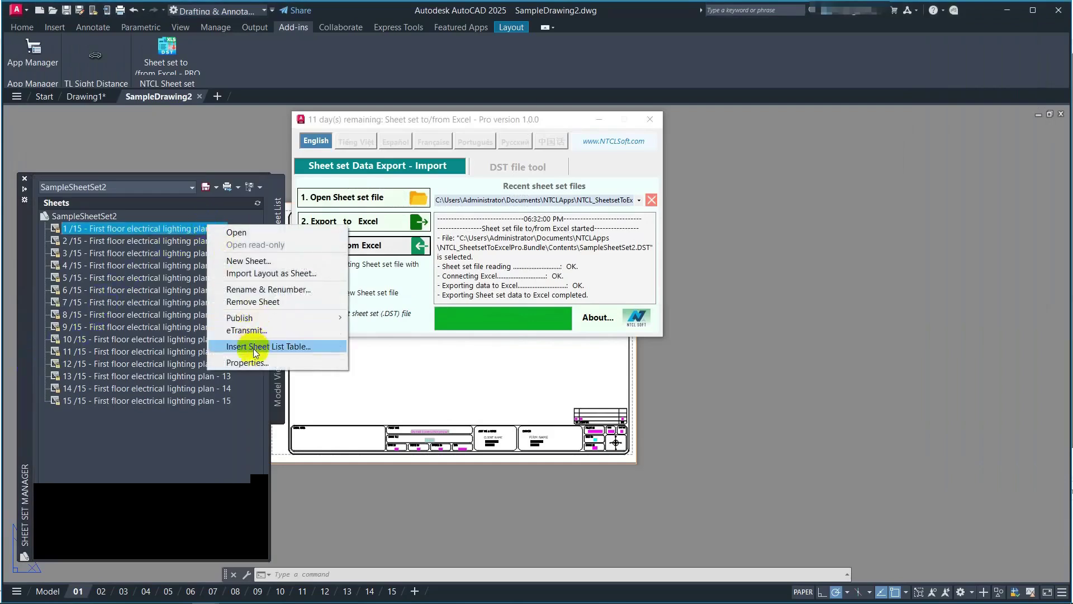
left_click(255, 362)
left_click(324, 154)
key("alt+Tab")
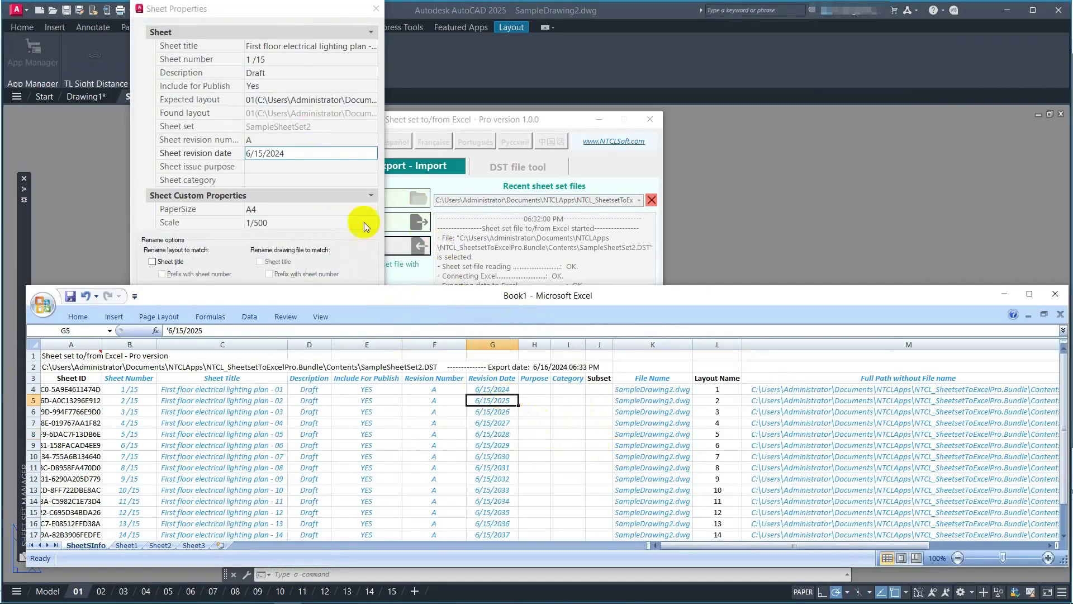
left_click(330, 154)
key("Return")
Regenerate the drawing with REGENALL and check the updated title block and revision table on layout 01.
scroll(431, 455, "up", 5)
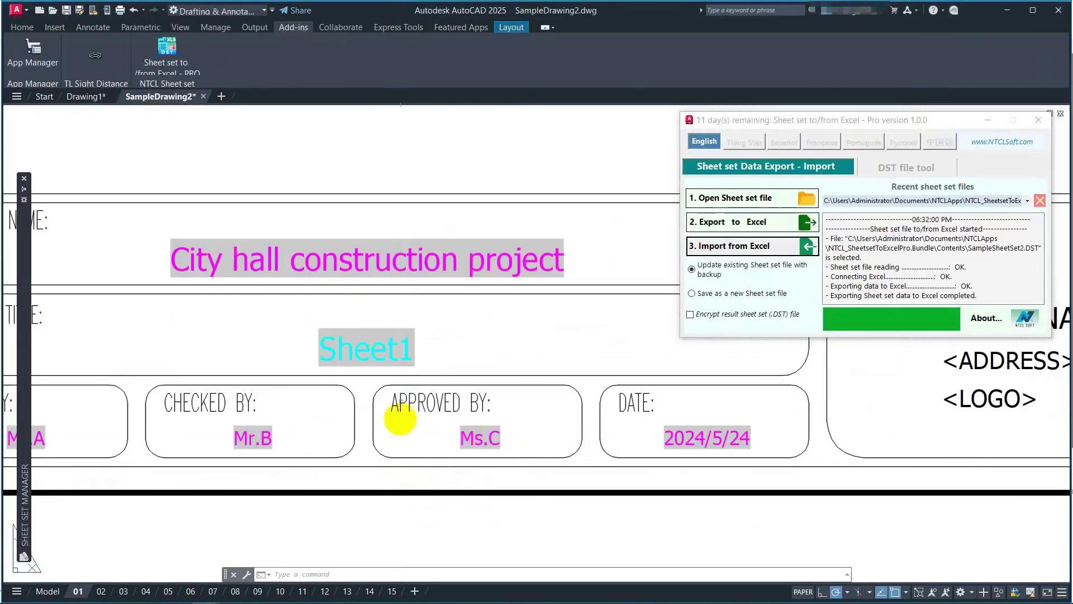
type("REGE")
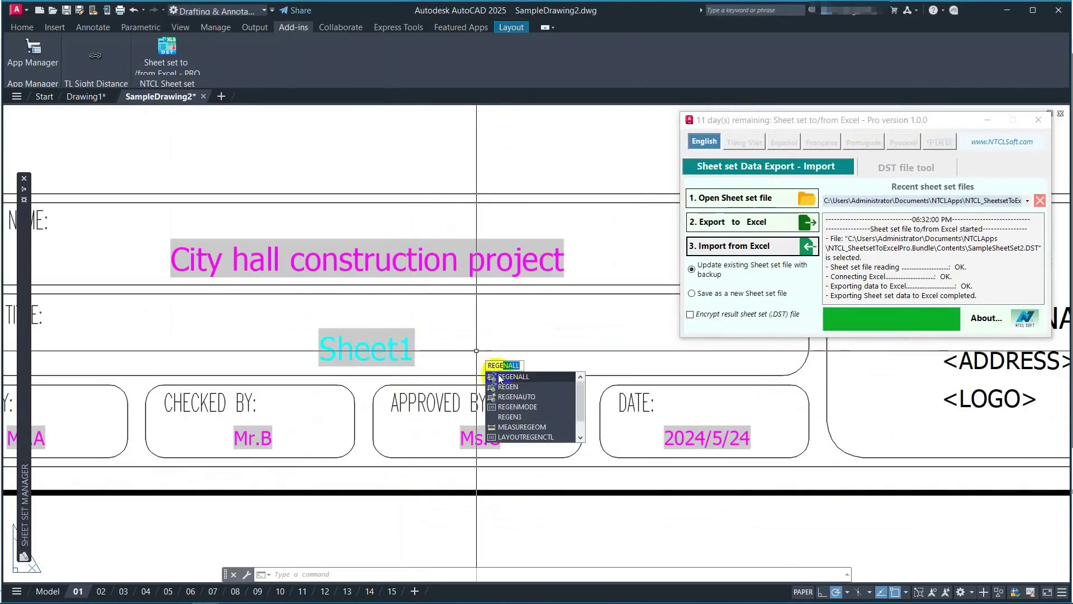
left_click(506, 376)
scroll(492, 386, "down", 3)
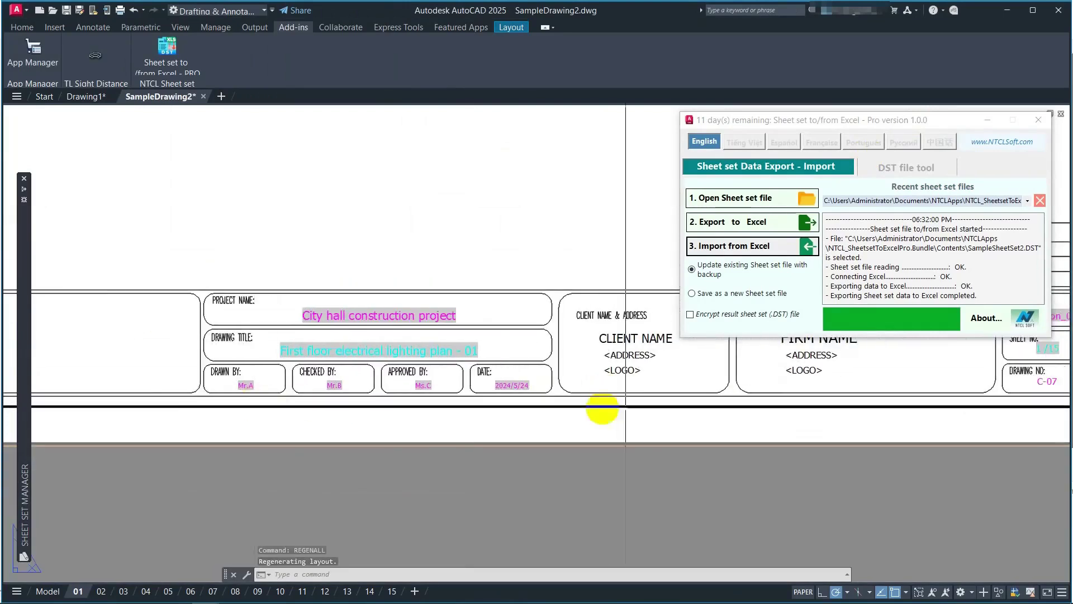
middle_click_drag(951, 514, 642, 455)
scroll(494, 353, "up", 3)
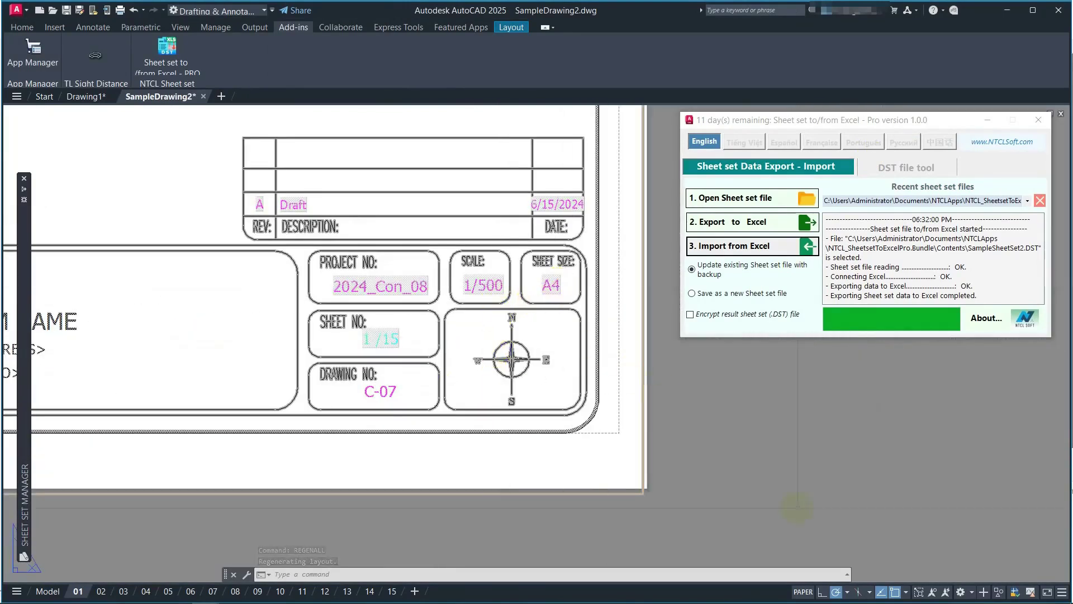
Switch to layout 15 and examine its title block fields, including revision date, scale, sheet size, sheet number and drawing title.
left_click(392, 591)
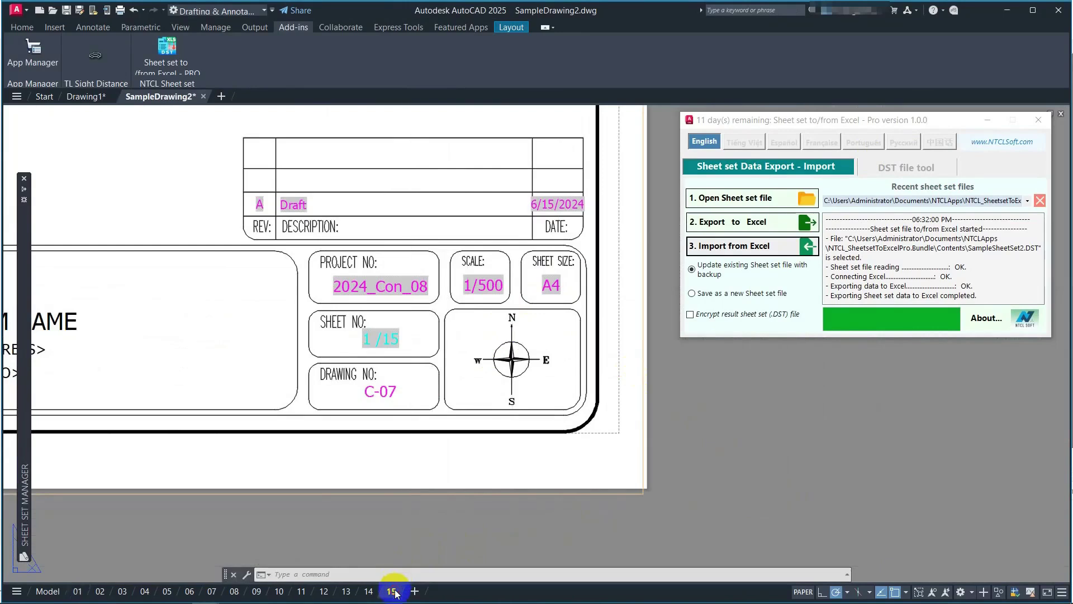
middle_click_drag(619, 467, 479, 448)
scroll(618, 479, "up", 2)
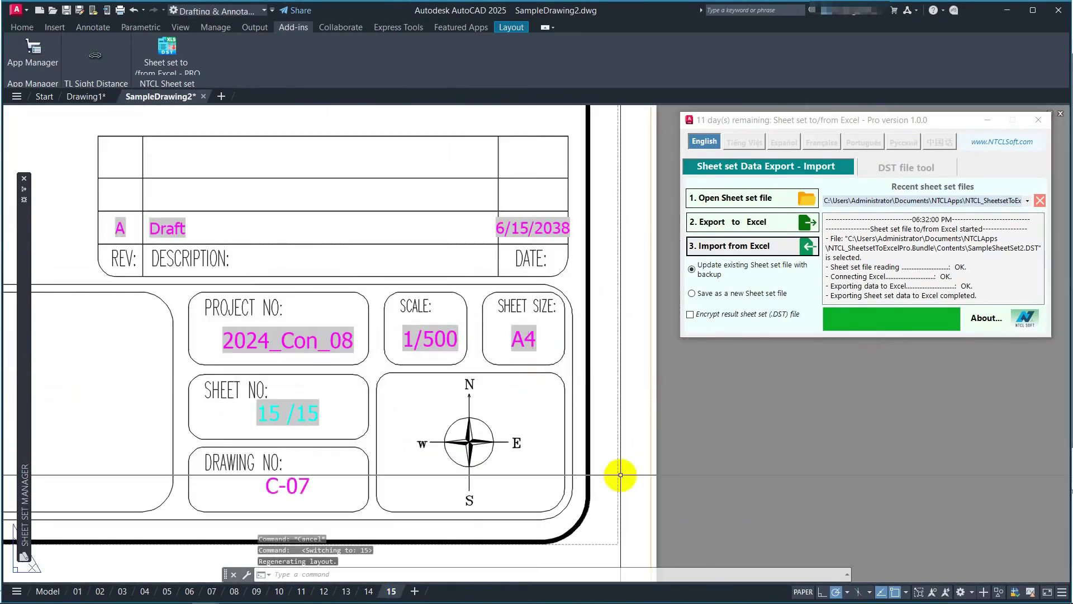
scroll(621, 474, "down", 2)
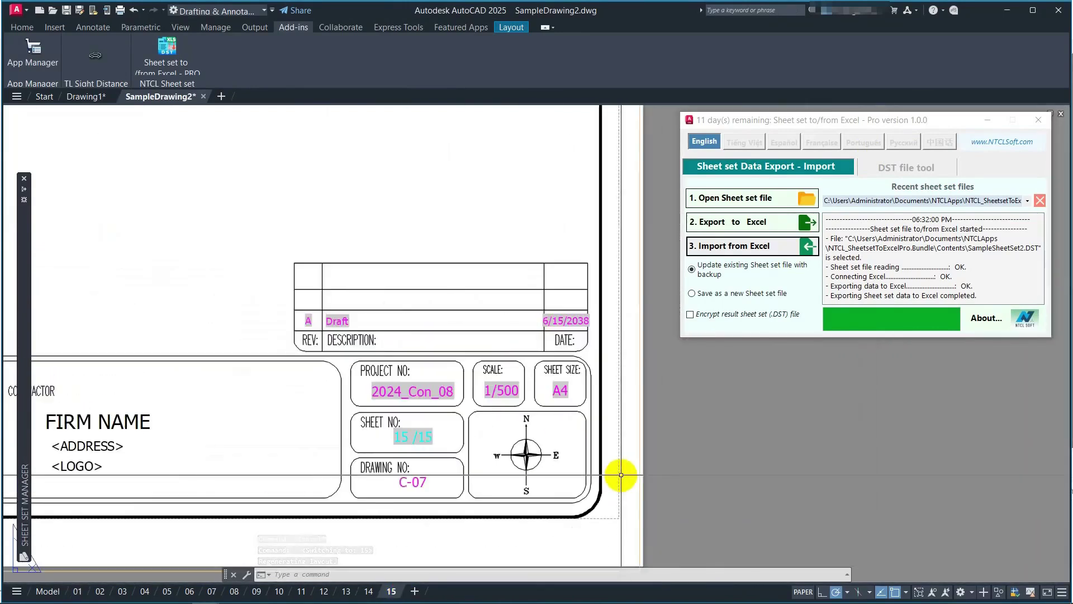
scroll(531, 479, "down", 1)
middle_click_drag(531, 479, 889, 479)
scroll(382, 444, "up", 3)
scroll(413, 382, "up", 2)
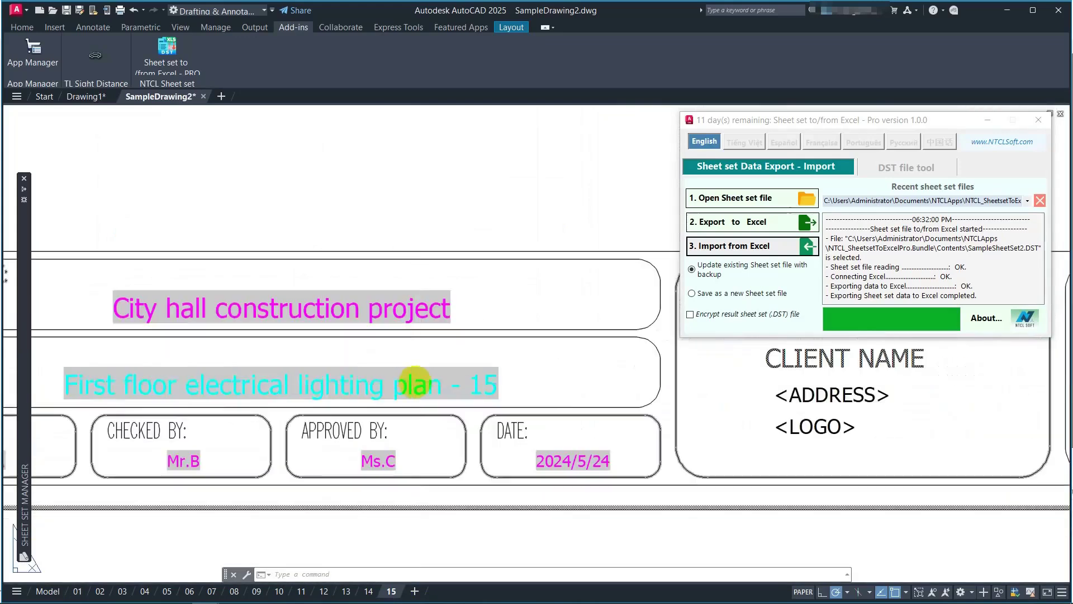
scroll(456, 405, "down", 2)
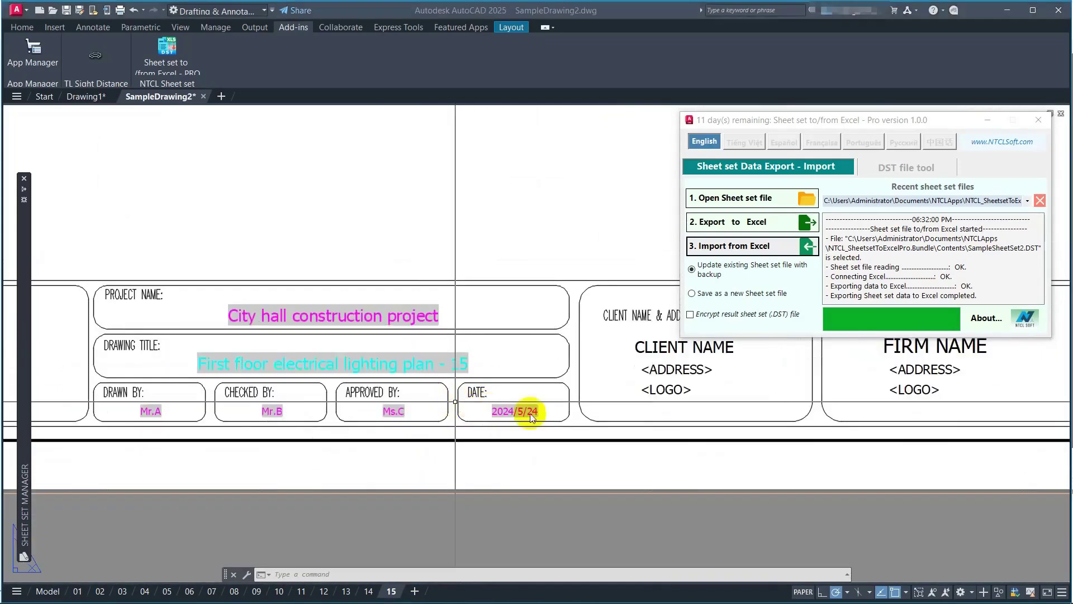
scroll(623, 438, "down", 1)
scroll(531, 439, "down", 1)
scroll(748, 408, "up", 2)
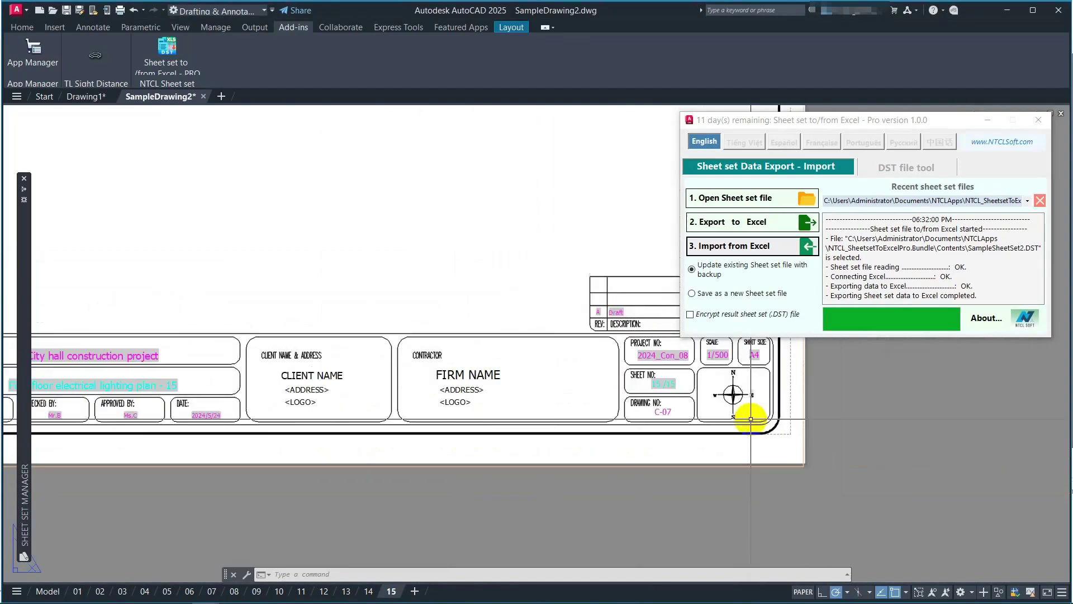
scroll(751, 419, "down", 2)
scroll(379, 411, "up", 2)
scroll(379, 411, "up", 2)
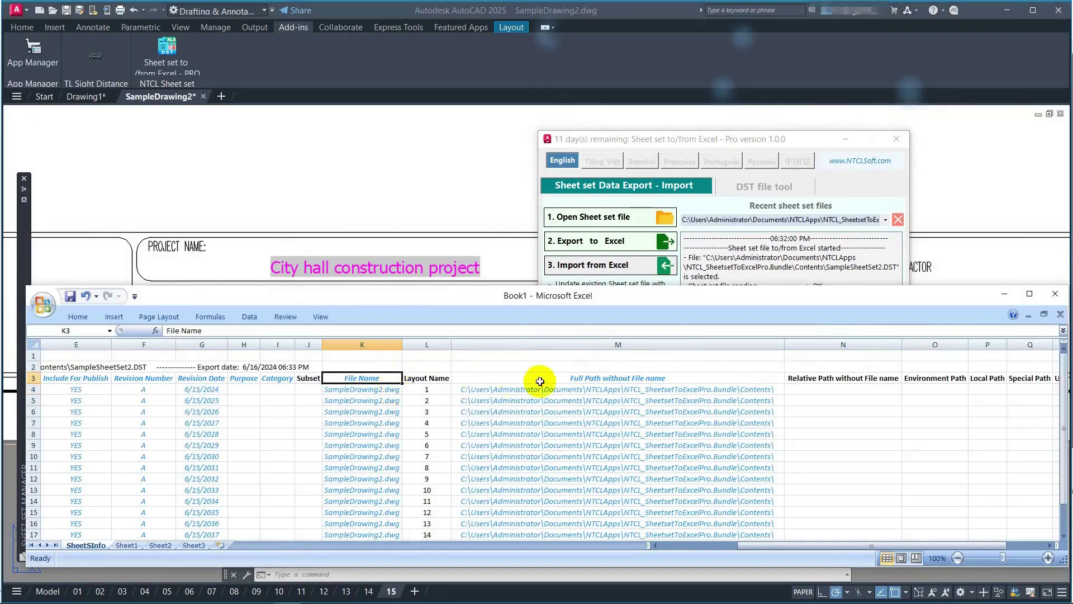
Review the File Name and Full Path without File name columns in Excel and locate SampleDrawing2.dwg in the SampleDrawings folder.
left_click(545, 380)
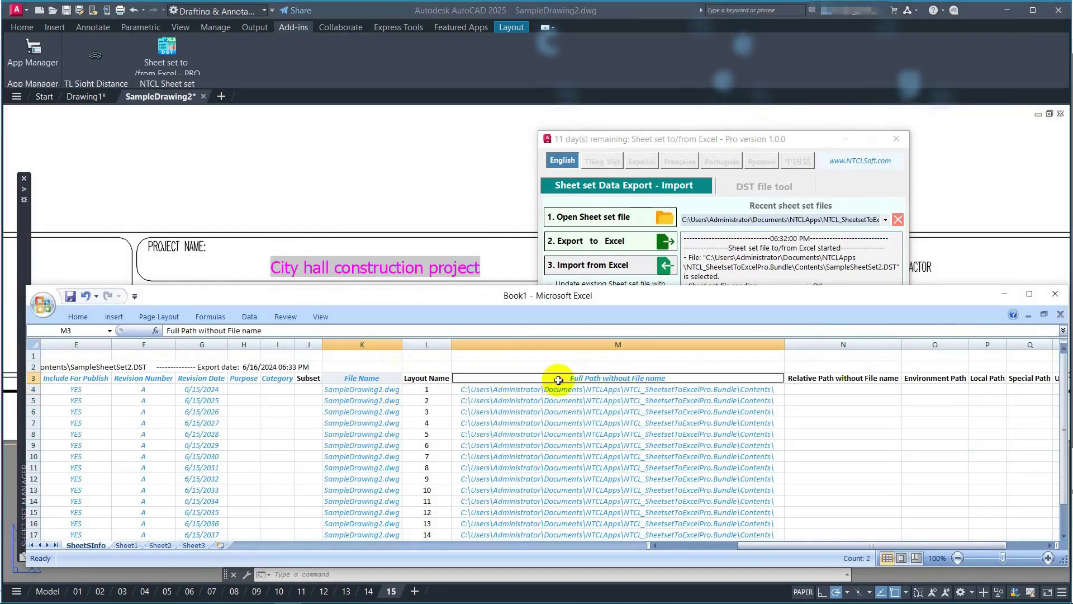
left_click(624, 387)
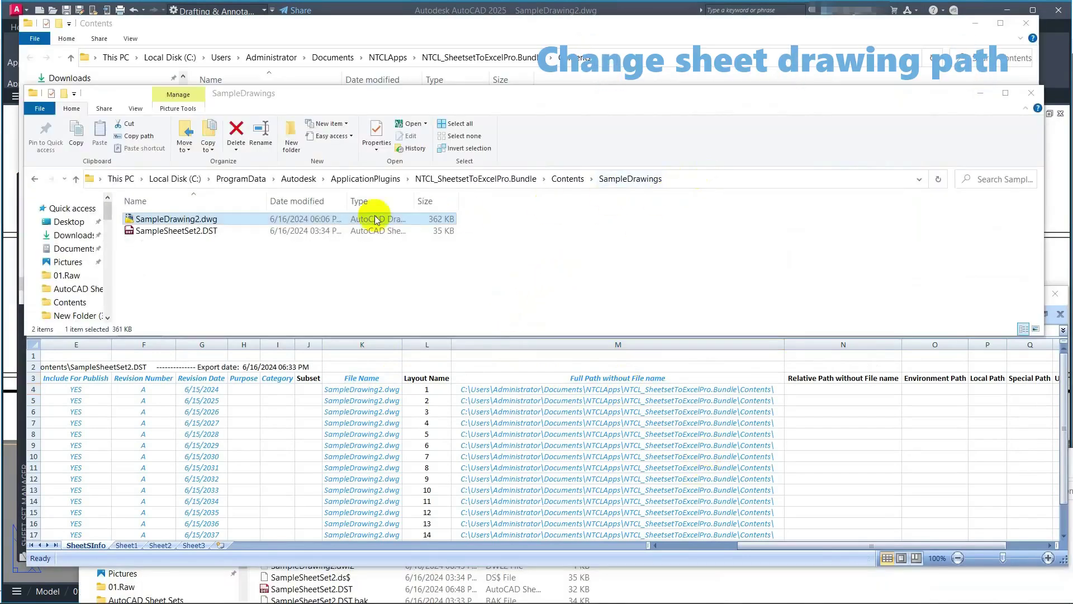
left_click(358, 220)
left_click(216, 230)
left_click(263, 220)
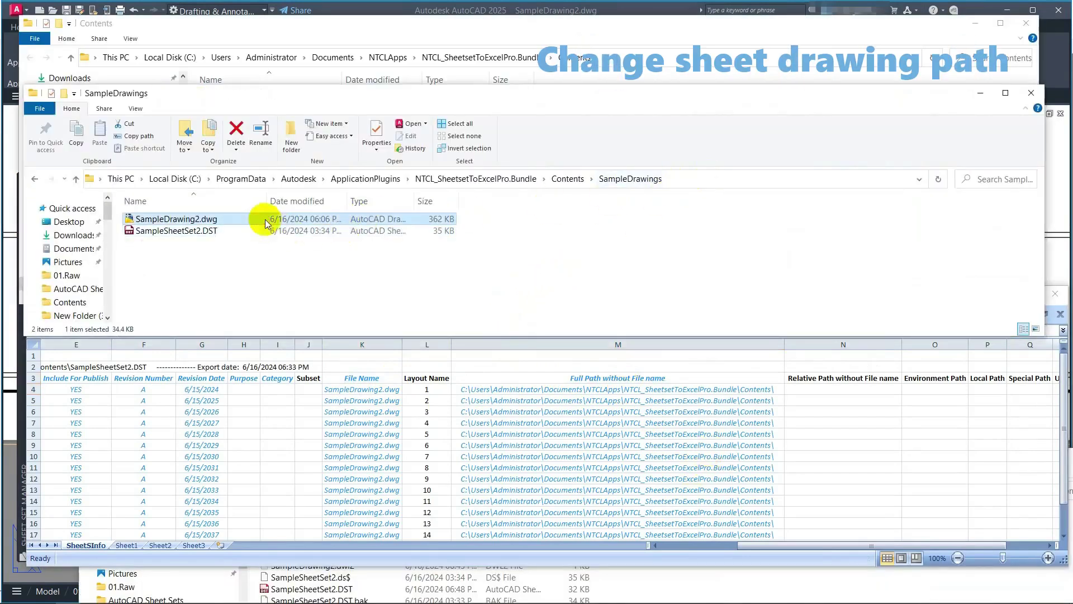
Copy the SampleDrawings folder's path into cell M4, AutoFill it down the Full Path without File name column, and fit the column width.
left_click(709, 178)
key("ctrl+c")
left_click(725, 389)
key("ctrl+v")
double_click(787, 396)
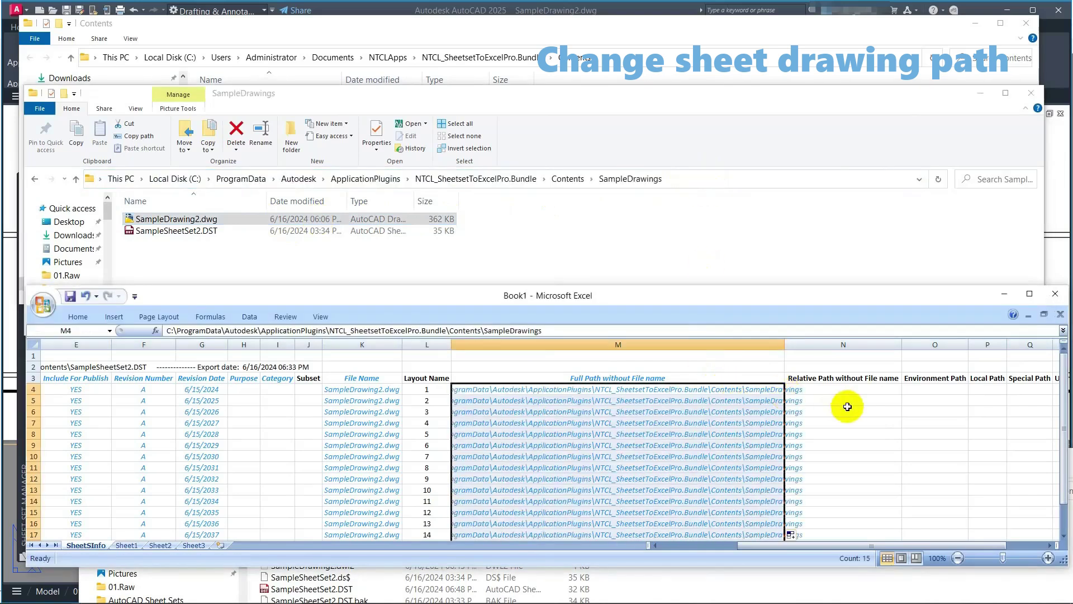
scroll(851, 412, "down", 1)
scroll(646, 391, "up", 1)
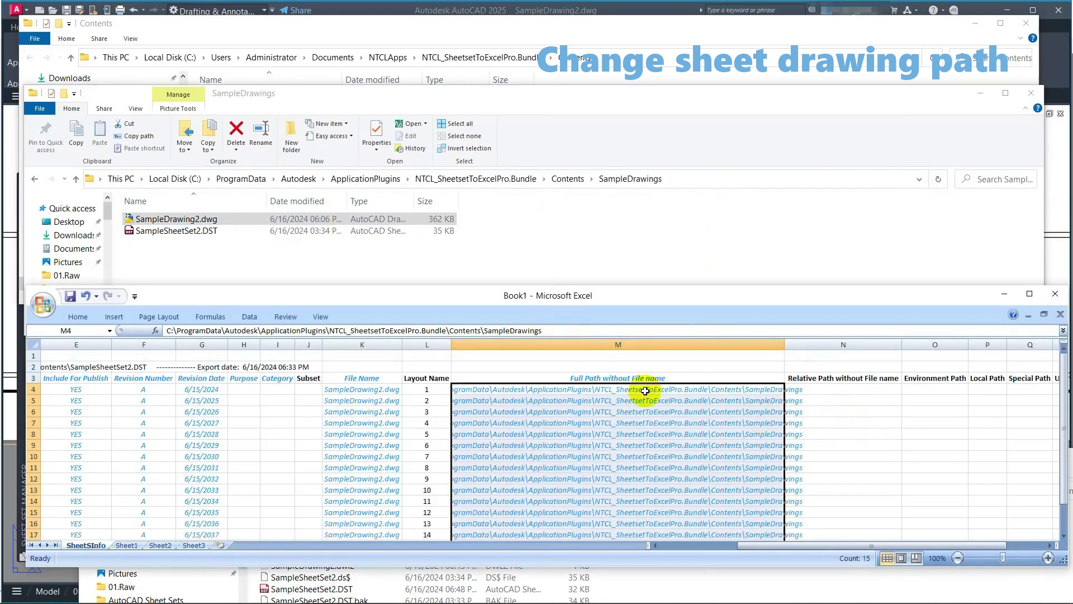
double_click(785, 344)
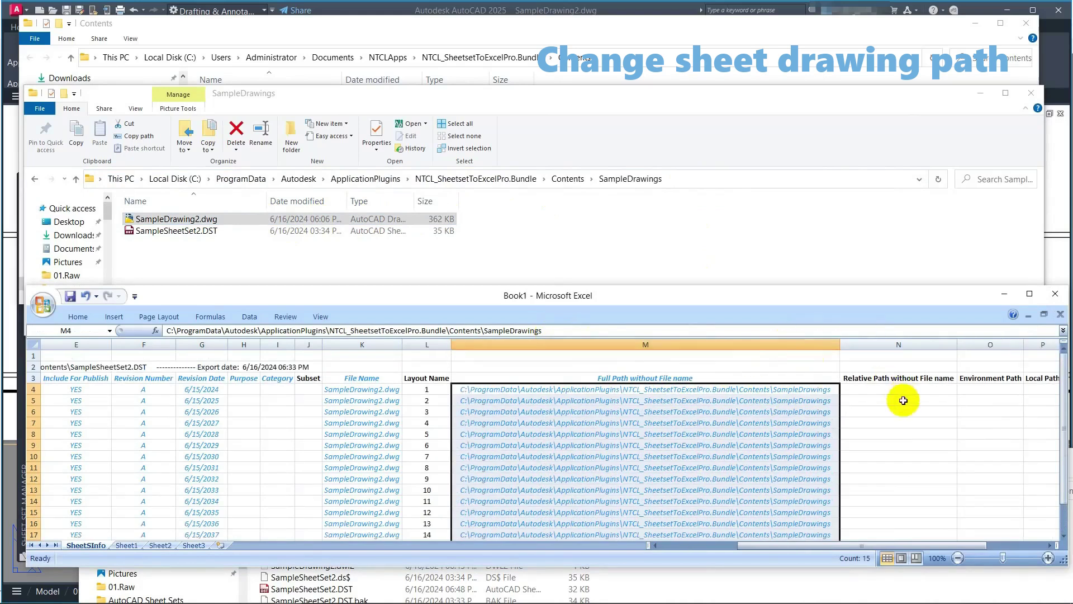
Import the changed drawing paths from Excel with the add-in, updating the existing sheet set file with backup.
left_click(592, 419)
scroll(623, 420, "down", 1)
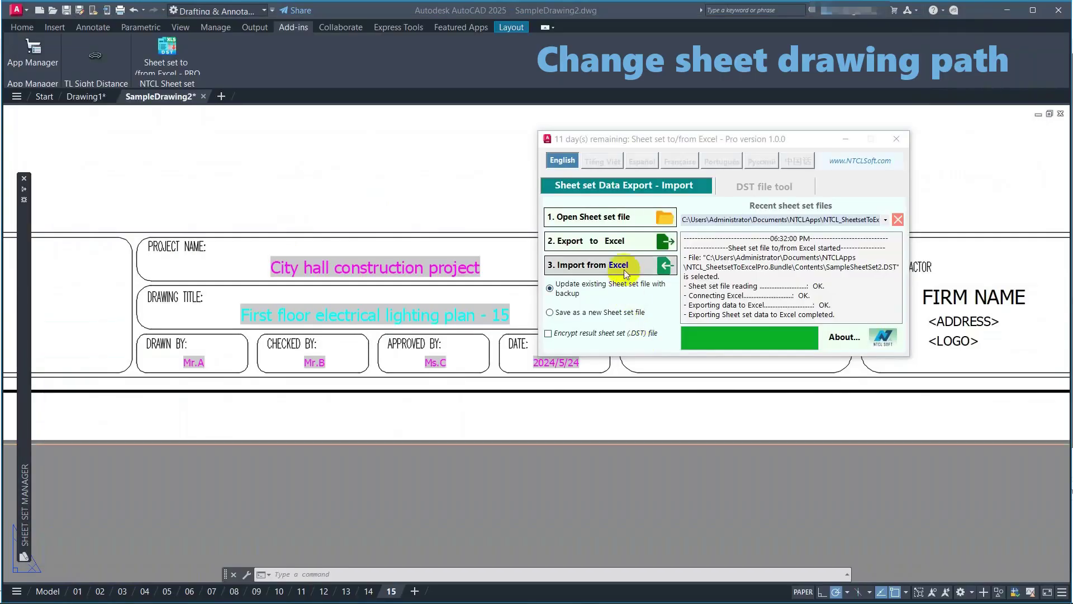
left_click(622, 265)
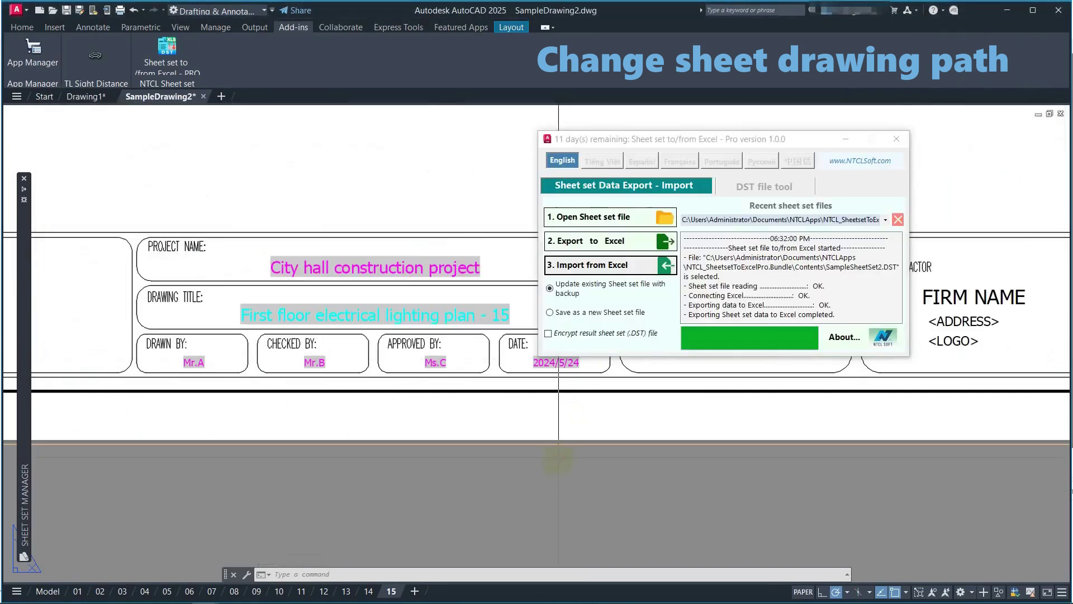
scroll(562, 444, "down", 3)
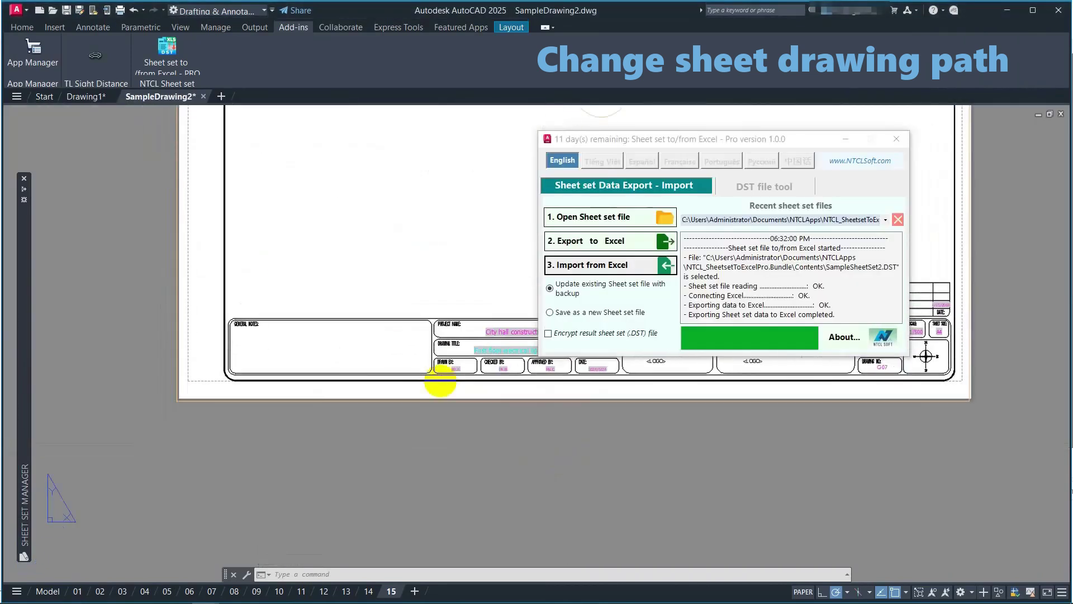
Open the first sheet's properties, widen the dialog to read the full Expected layout path, and close it without changes.
mouse_move(24, 369)
right_click(215, 230)
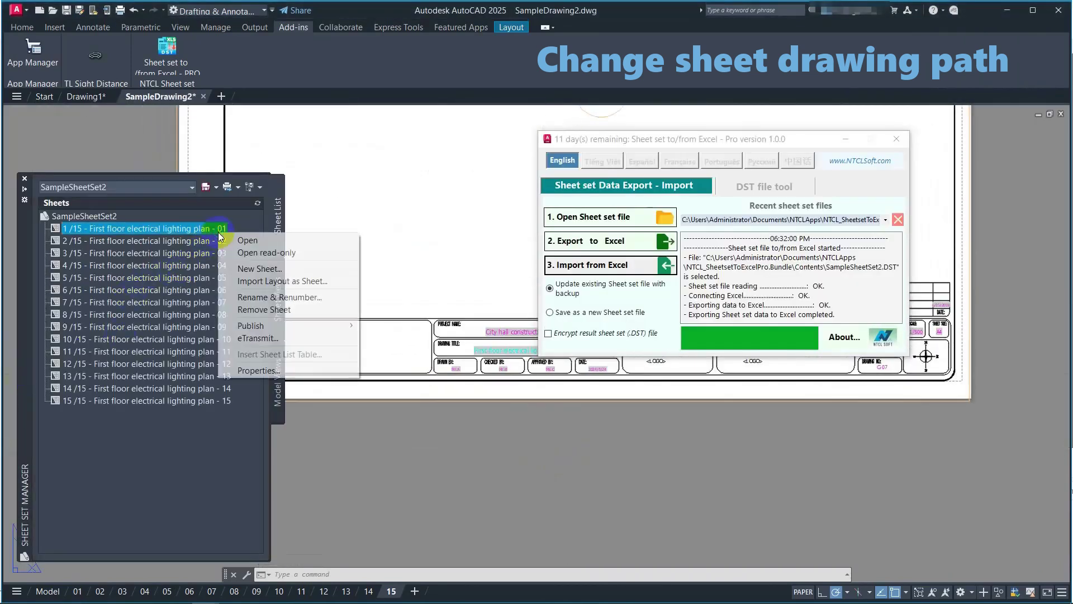
left_click(258, 371)
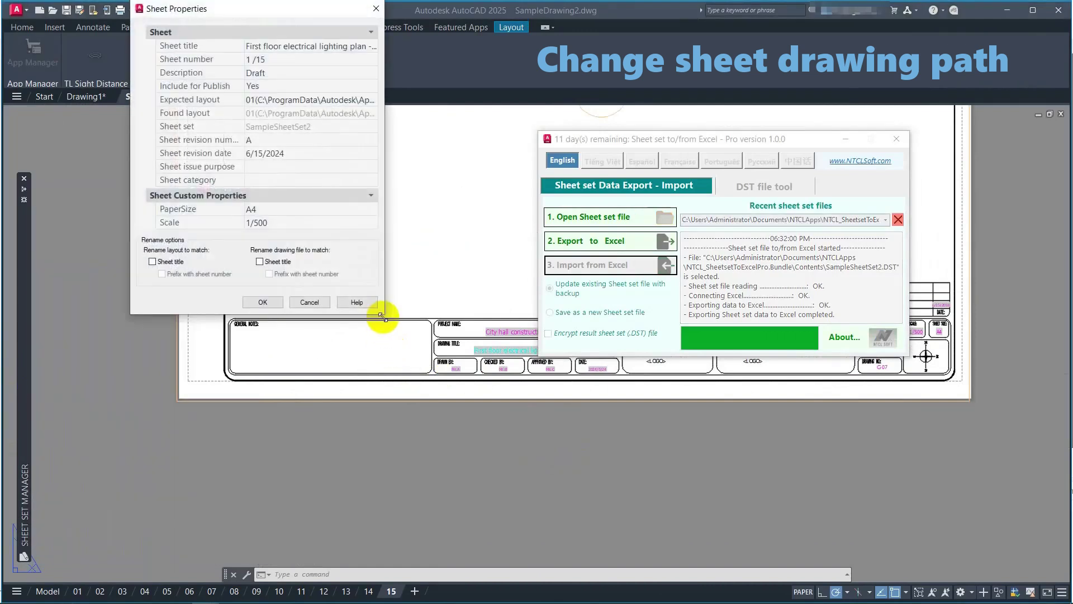
left_click_drag(604, 343, 748, 388)
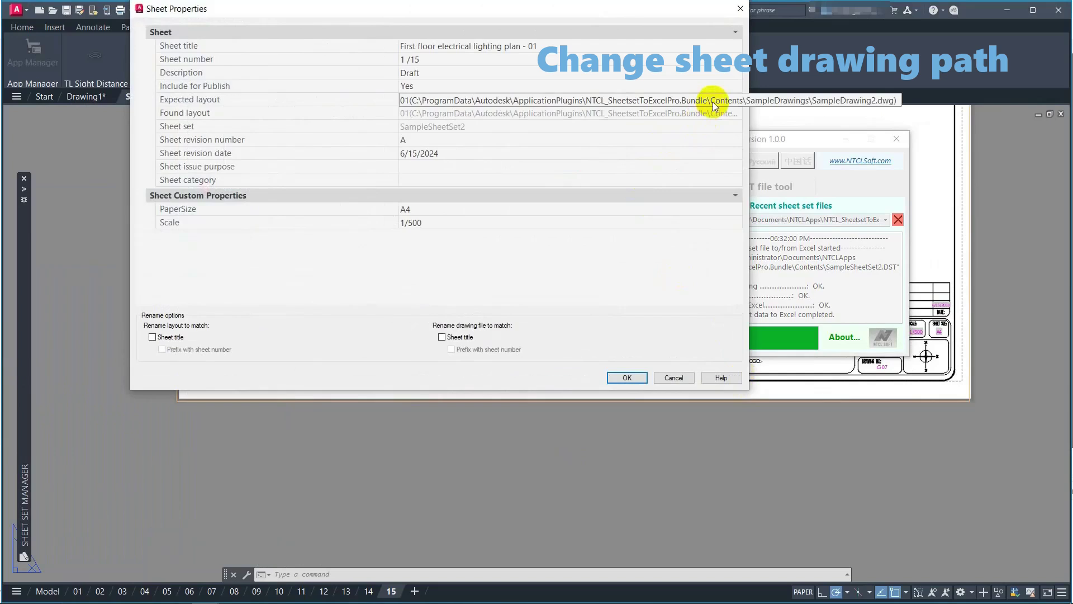
left_click(674, 377)
Open the properties of sheet 15, check its Expected layout path, and close them without changes.
mouse_move(24, 468)
right_click(209, 402)
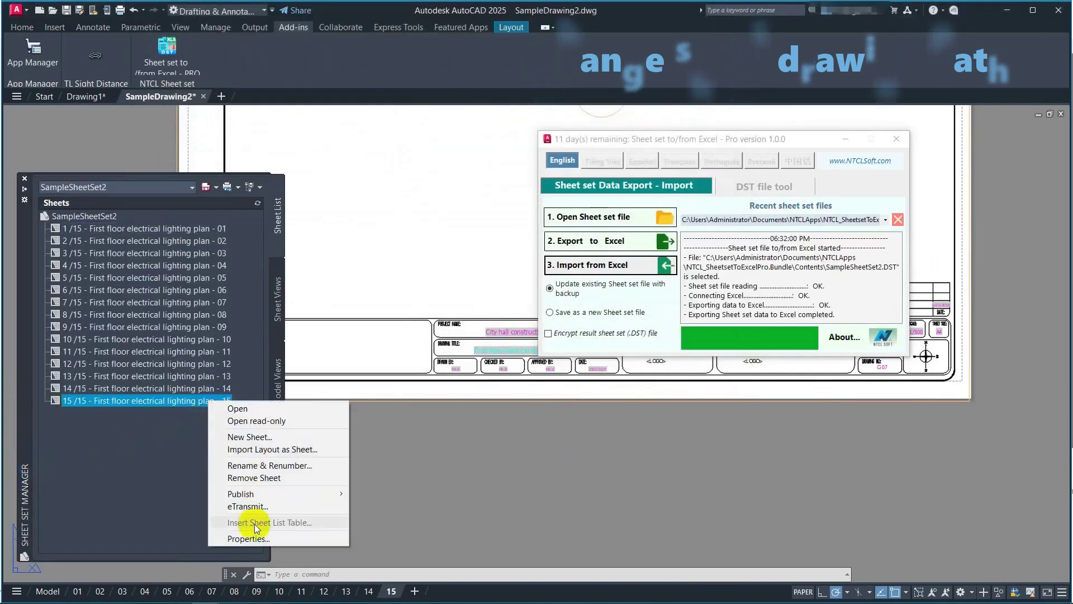
left_click(241, 531)
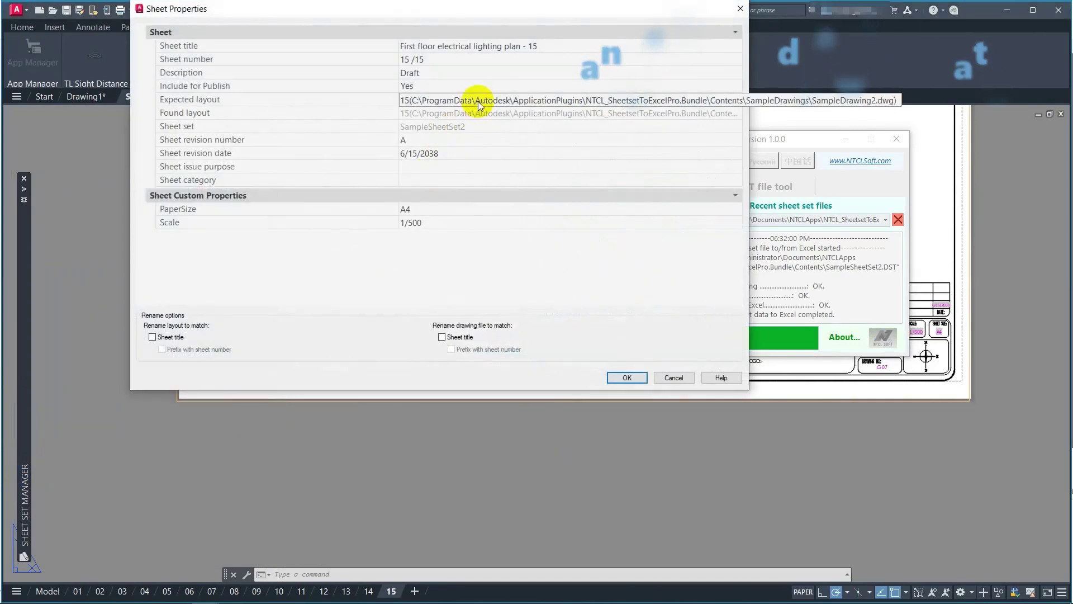
left_click(674, 379)
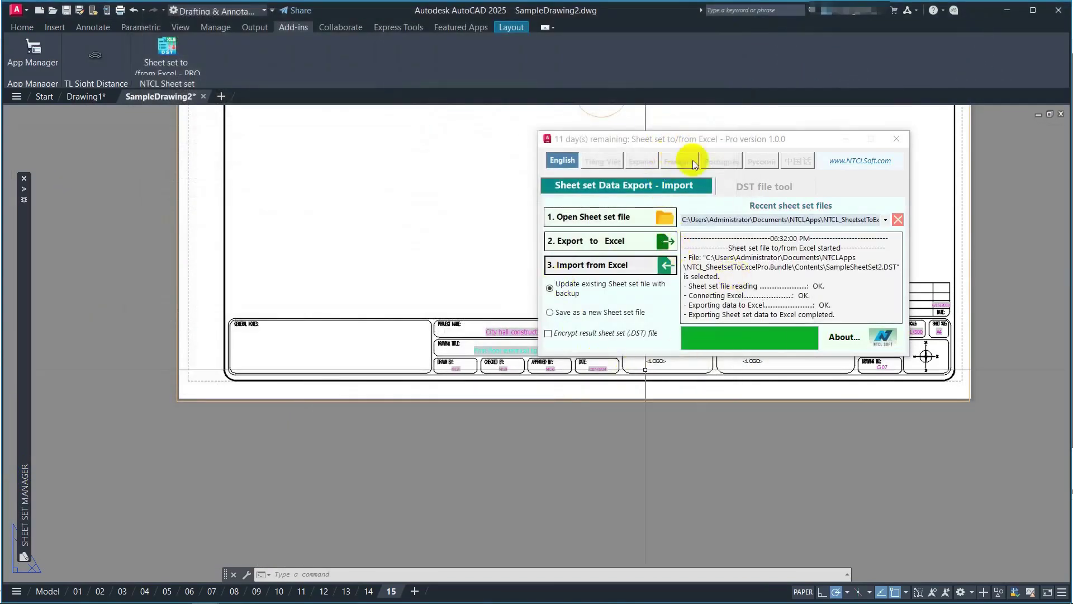